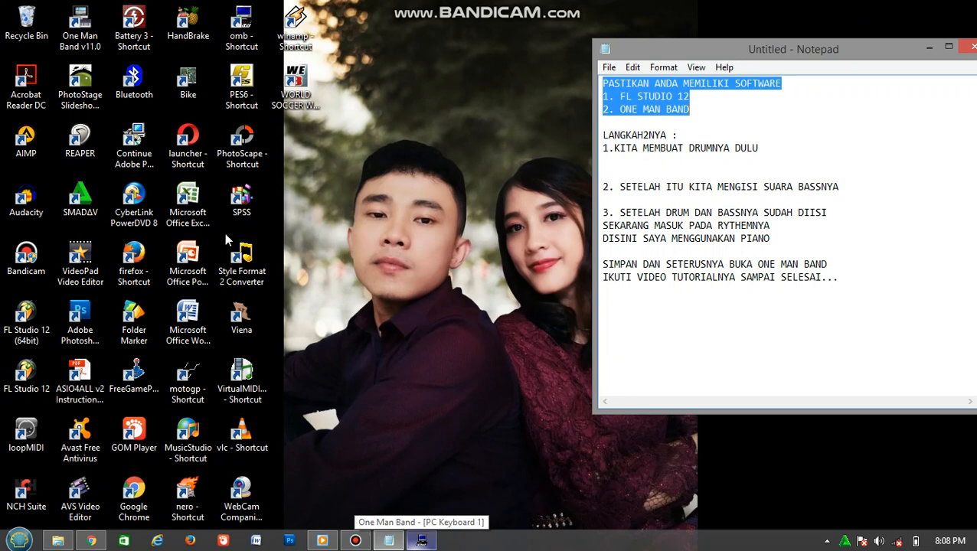
# - Launch FL Studio 12 and delete the Snare, Hat and Clap channels from the channel rack
pyautogui.doubleClick(26, 373)
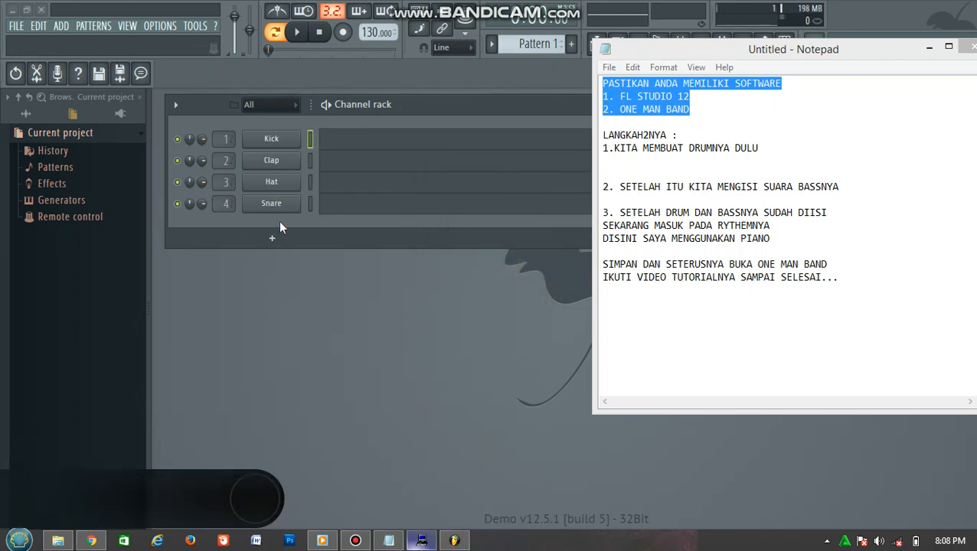
pyautogui.rightClick(273, 204)
pyautogui.click(345, 339)
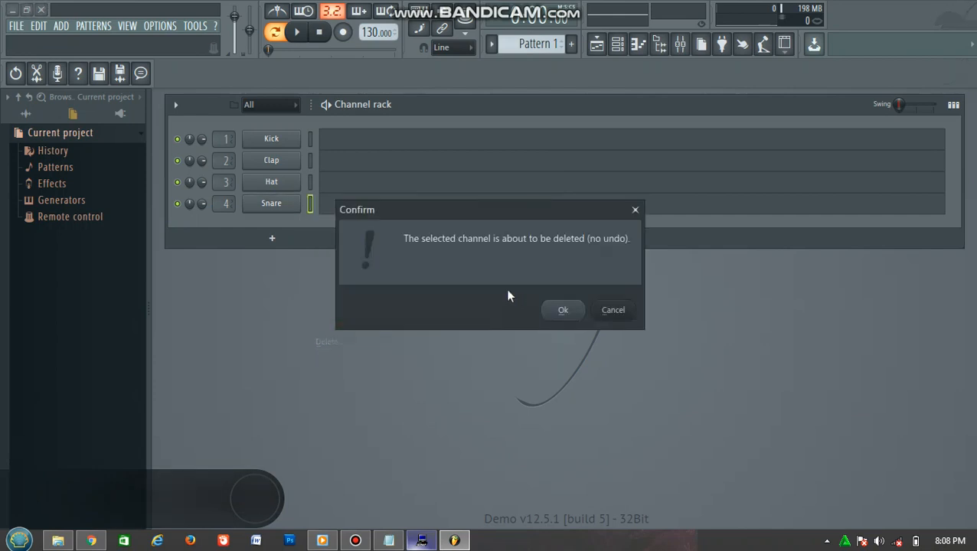
pyautogui.click(557, 309)
pyautogui.rightClick(285, 189)
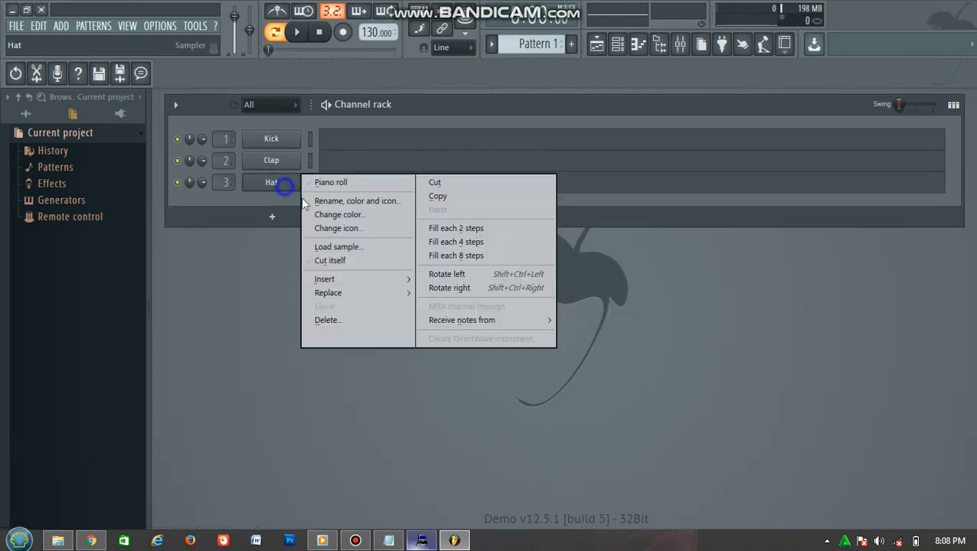
pyautogui.click(347, 323)
pyautogui.click(559, 310)
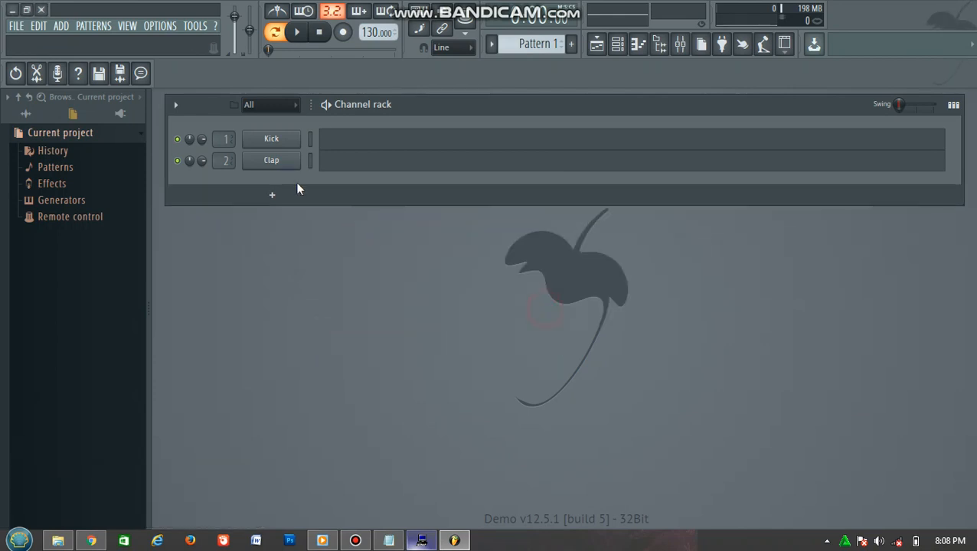
pyautogui.rightClick(283, 164)
pyautogui.click(357, 303)
pyautogui.click(548, 310)
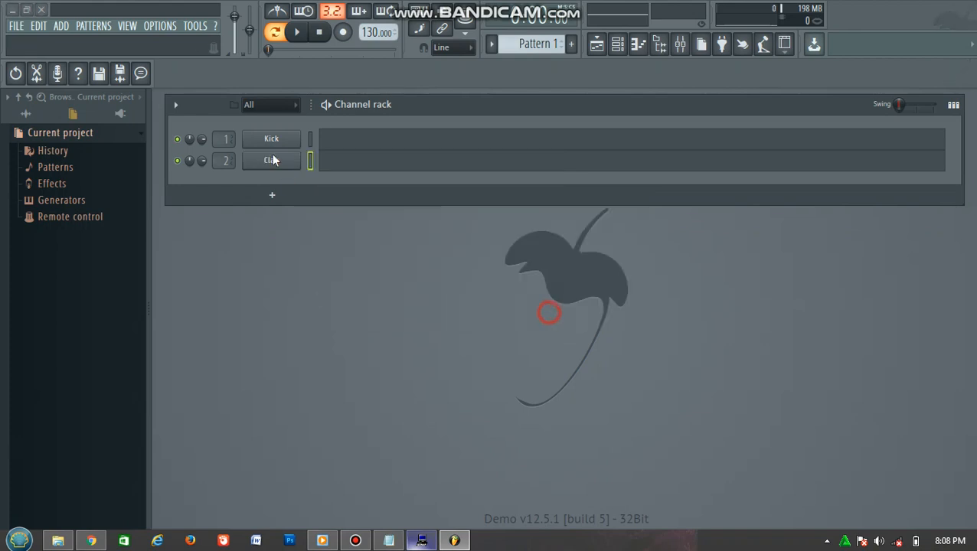
# - Rename the remaining Kick channel to DRUM
pyautogui.rightClick(269, 140)
pyautogui.click(317, 158)
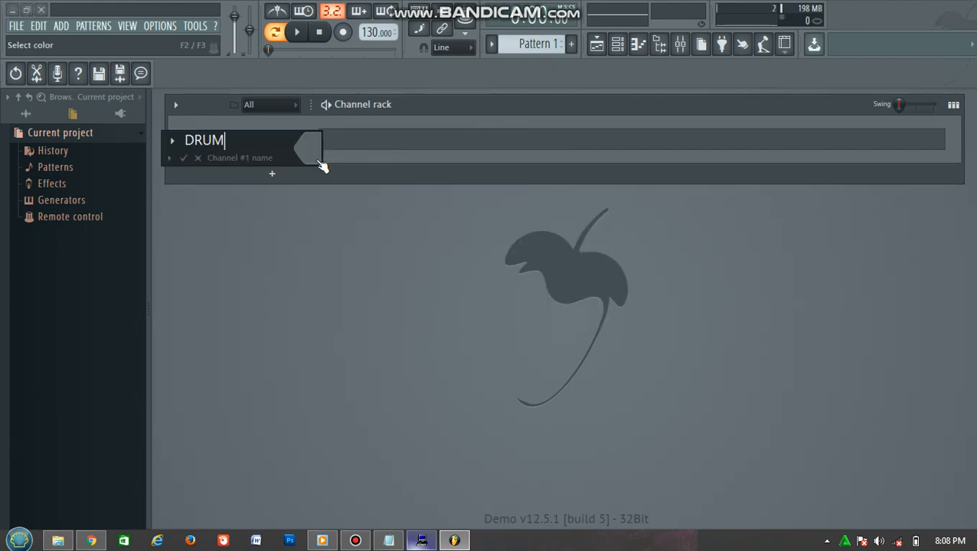
pyautogui.click(183, 160)
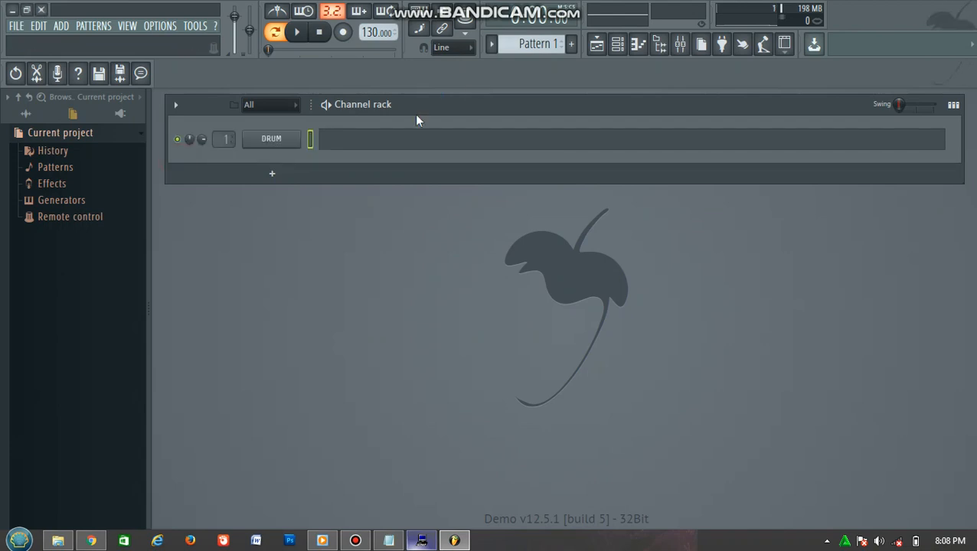
# - Switch to the Notepad notes and highlight the LANGKAH2NYA heading together with step 1 about making the drums
pyautogui.click(403, 542)
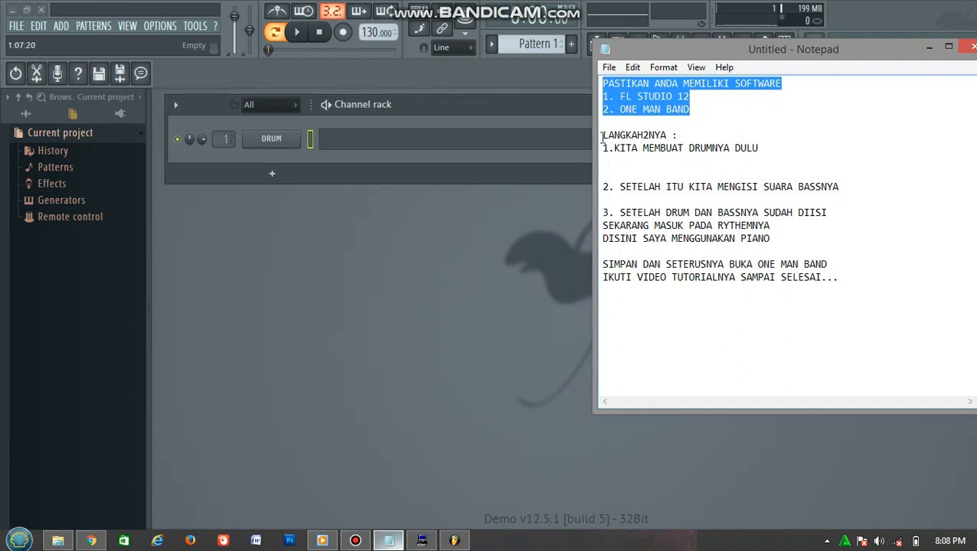
pyautogui.moveTo(602, 134); pyautogui.dragTo(774, 154)
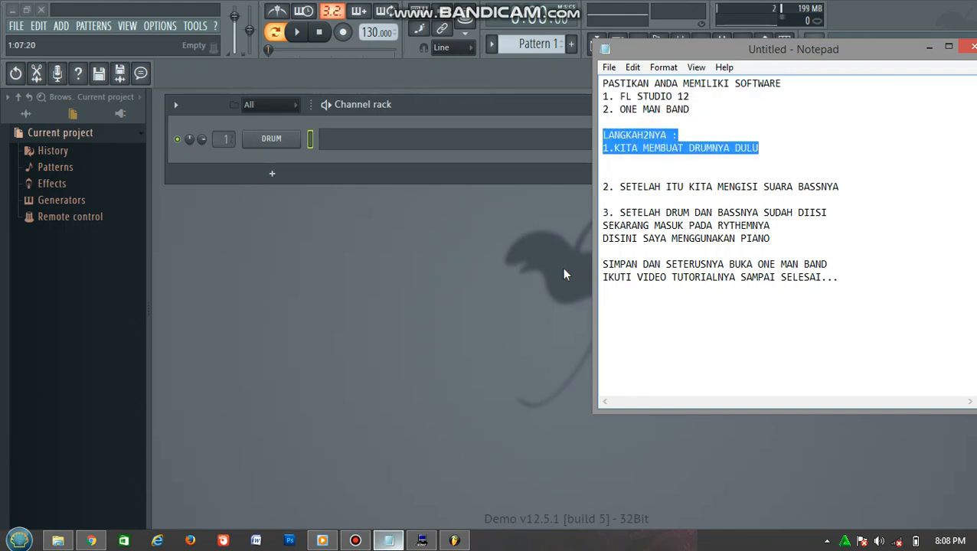
# - Return to FL Studio and replace the DRUM channel's instrument with MIDI Out
pyautogui.click(300, 140)
pyautogui.rightClick(300, 141)
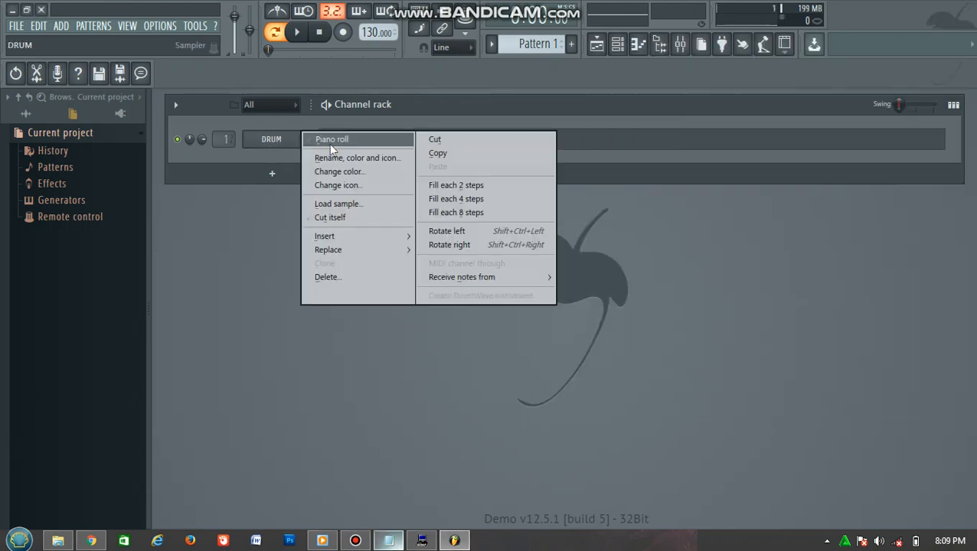
pyautogui.moveTo(361, 251)
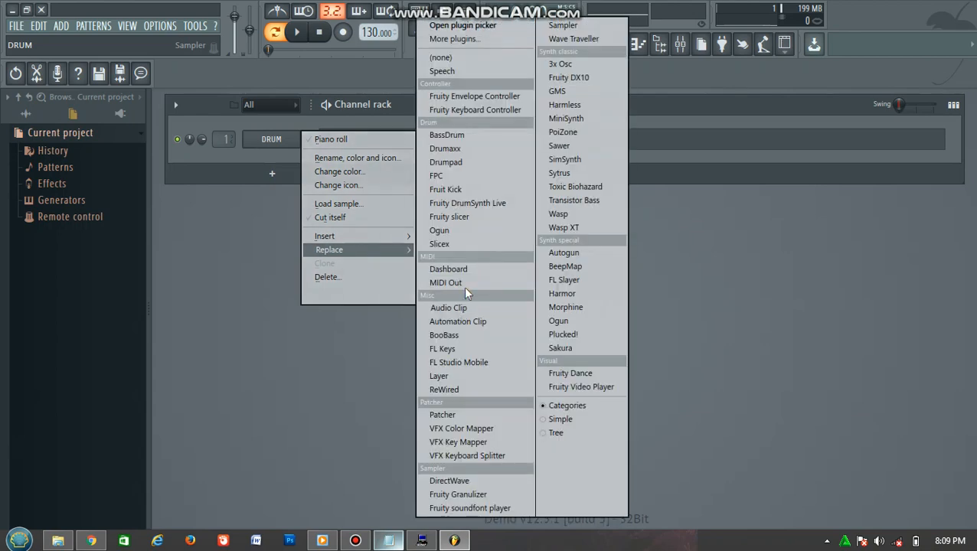
pyautogui.click(438, 278)
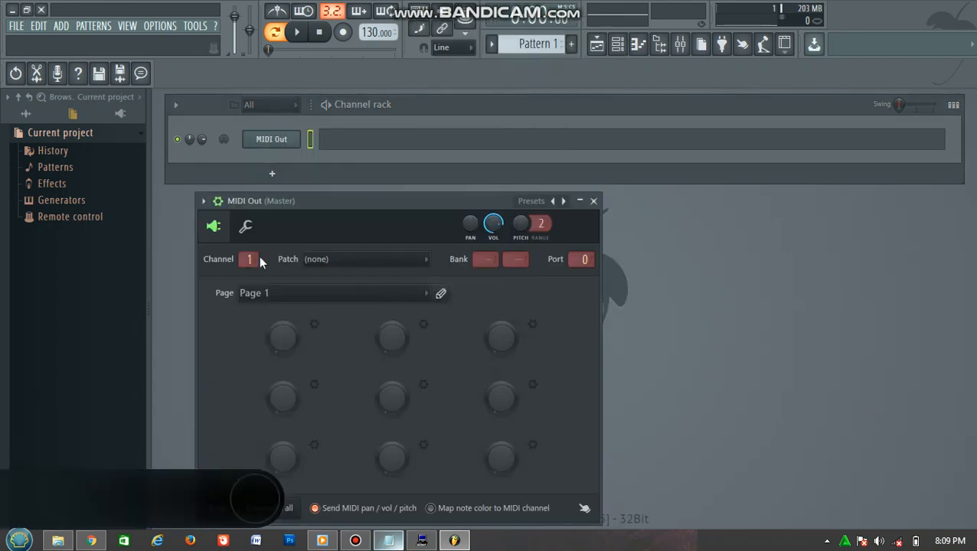
# - Set the MIDI Out instrument to channel 10 with the Acoustic Guitar (nylon) patch, and audition its keys just below C5
pyautogui.click(250, 259)
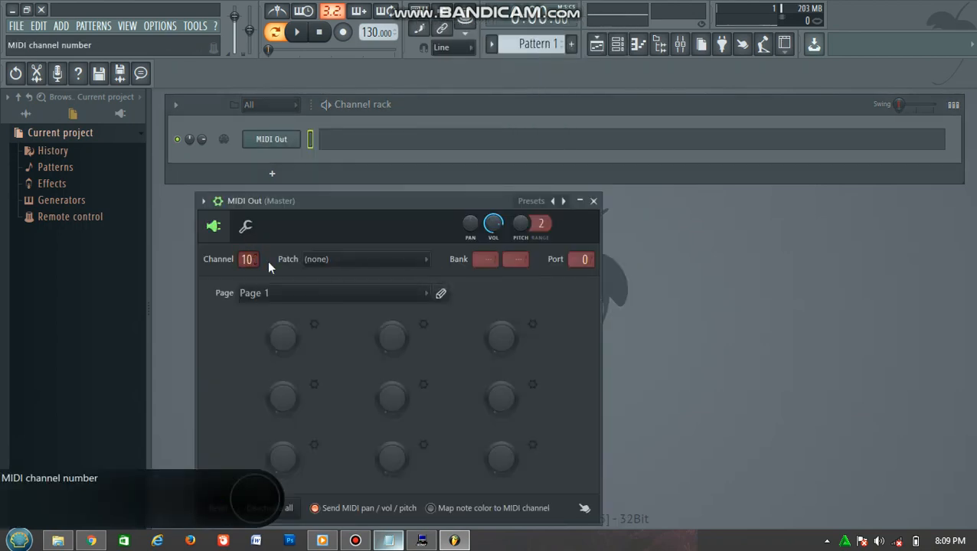
pyautogui.click(343, 259)
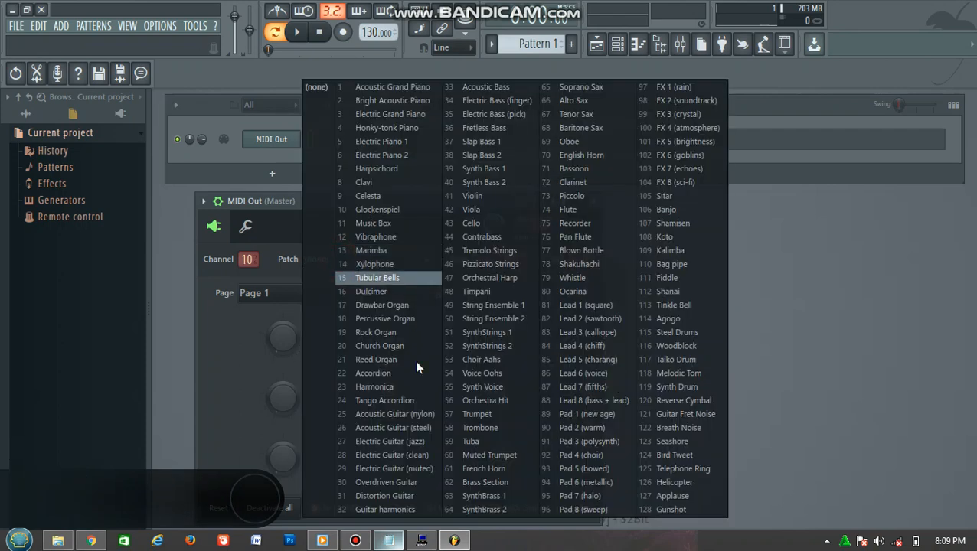
pyautogui.click(386, 414)
pyautogui.click(245, 227)
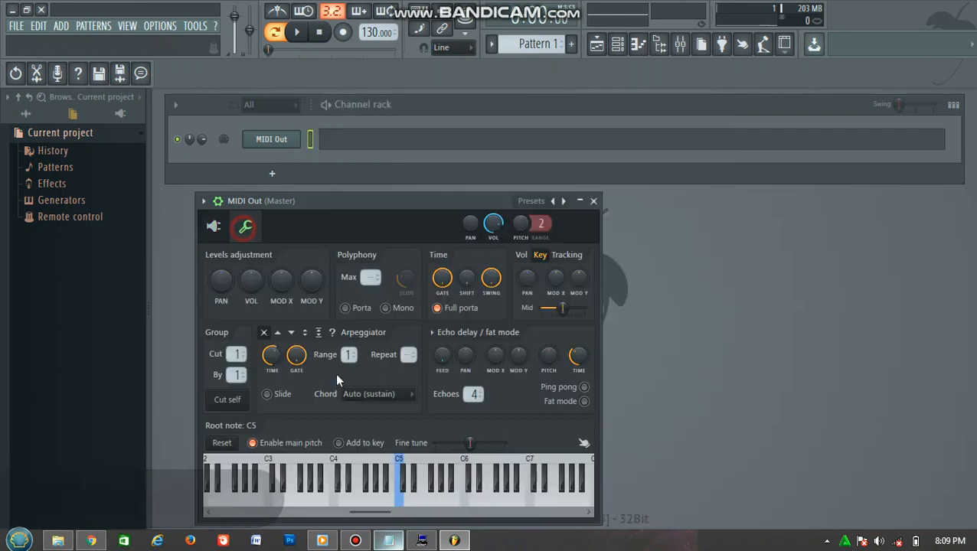
pyautogui.moveTo(381, 497); pyautogui.dragTo(405, 495)
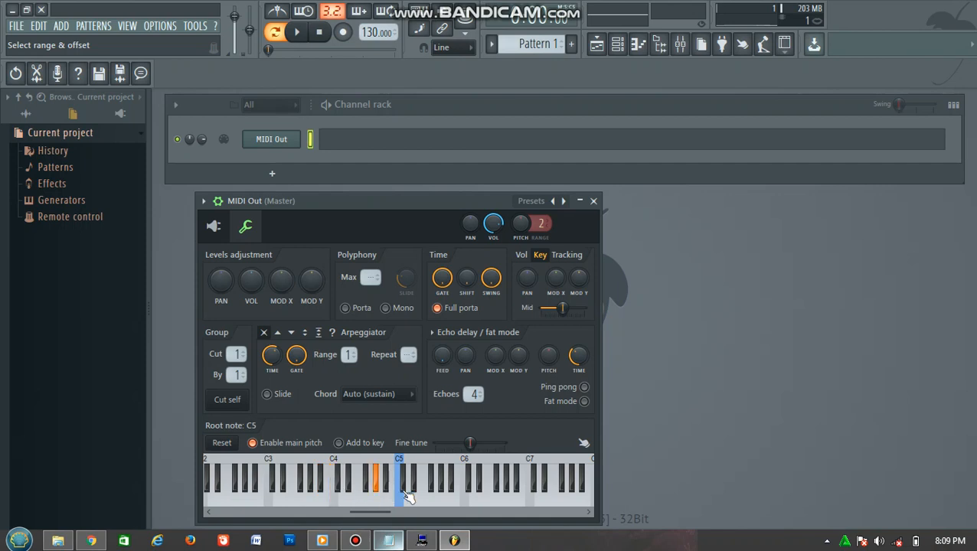
# - Open the MIDI Out channel's piano roll and audition the percussion keys down to Acoustic Bass Drum
pyautogui.rightClick(297, 133)
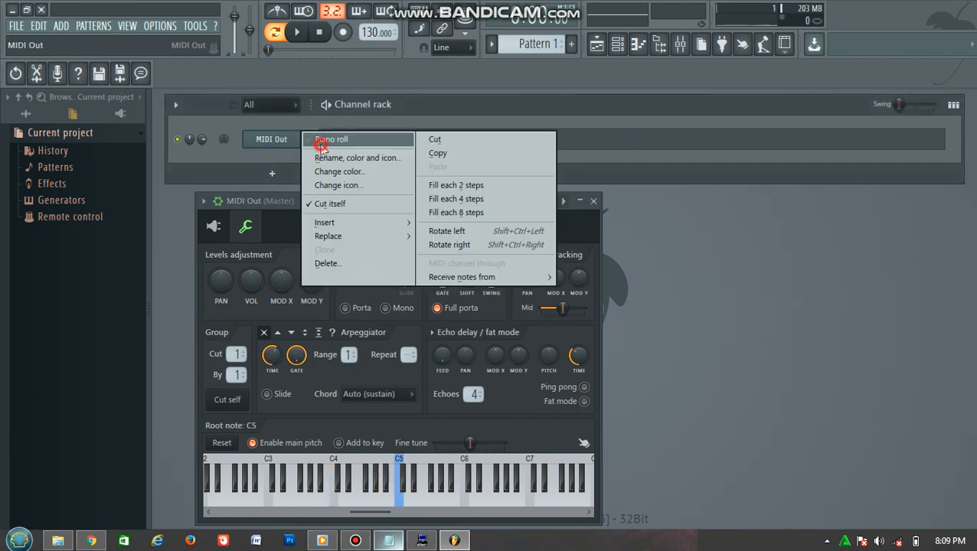
pyautogui.click(318, 137)
pyautogui.moveTo(210, 355); pyautogui.dragTo(210, 377)
pyautogui.scroll(-6, 212, 314)
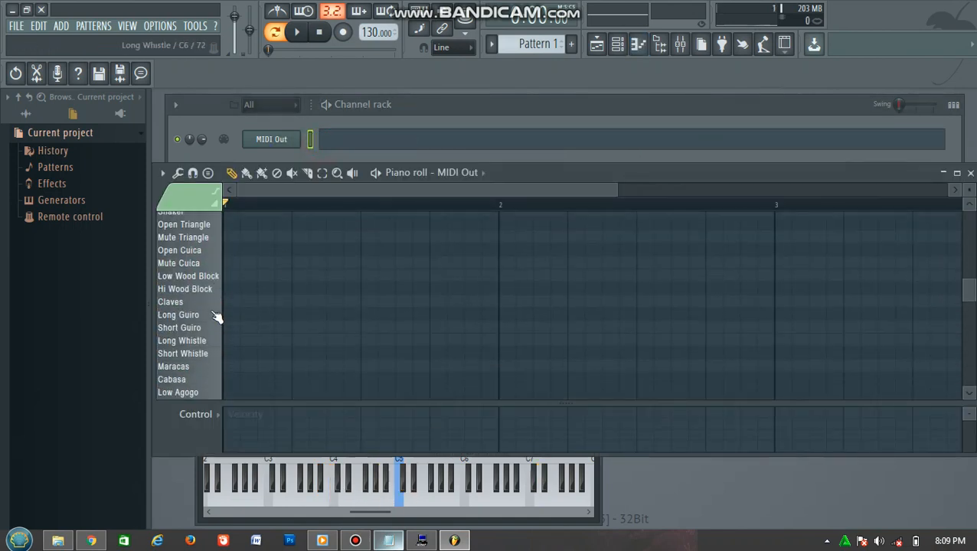
pyautogui.moveTo(205, 301); pyautogui.dragTo(206, 340)
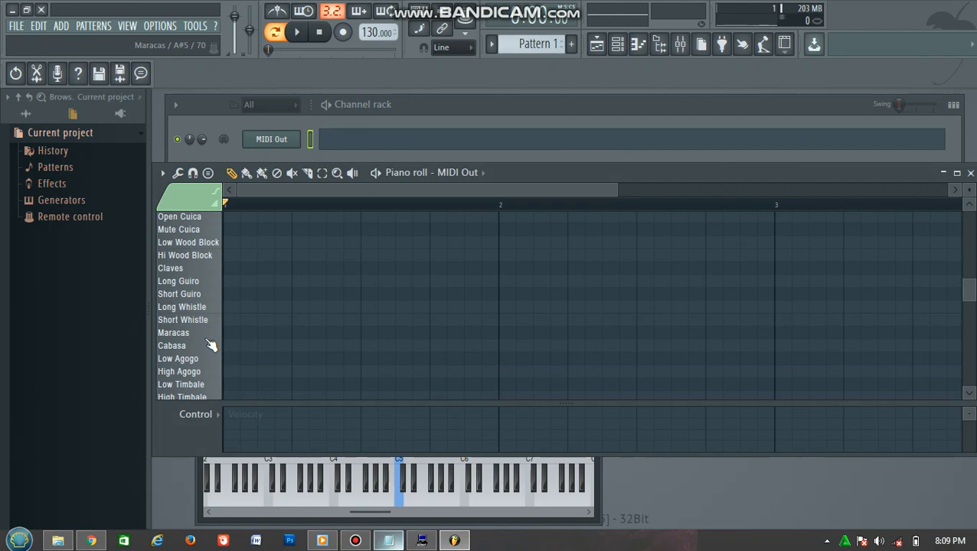
pyautogui.scroll(-4, 211, 362)
pyautogui.click(213, 384)
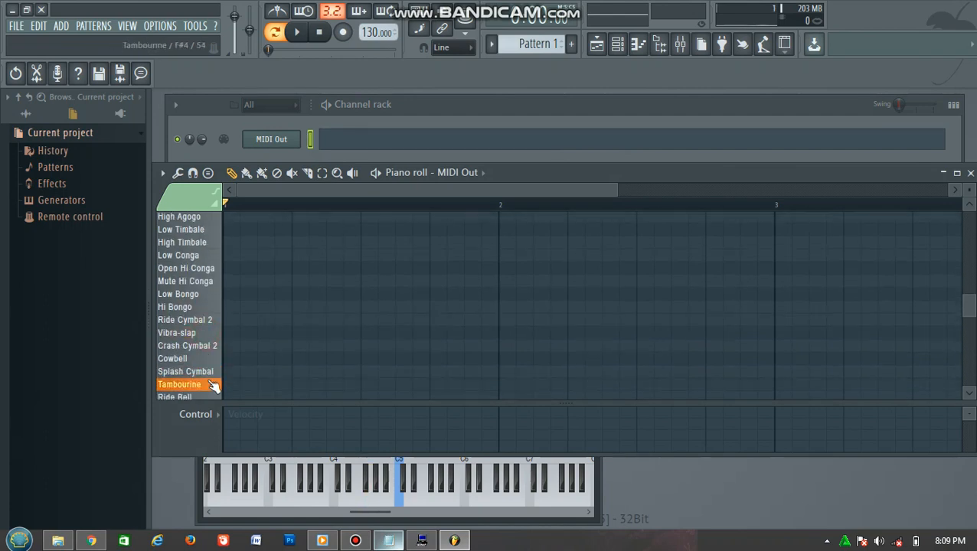
pyautogui.scroll(-6, 211, 352)
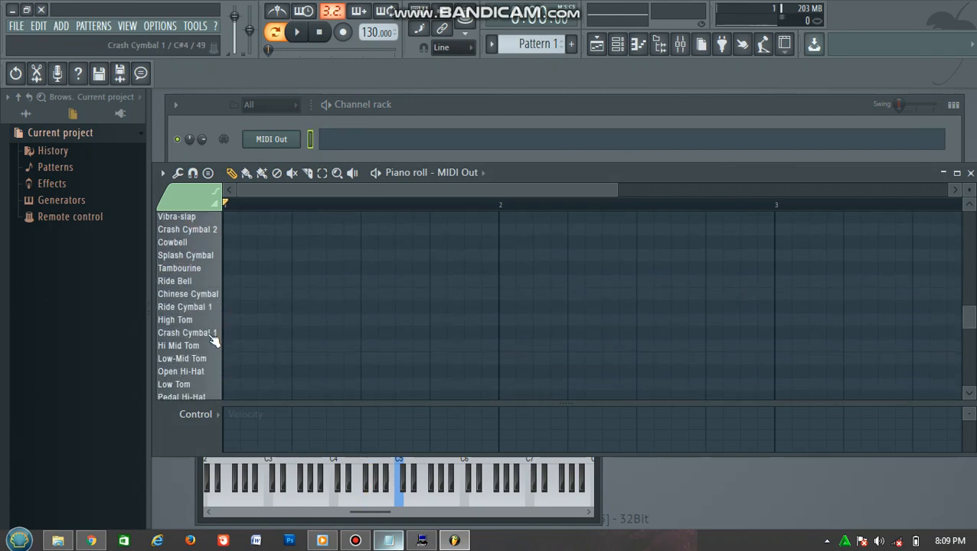
pyautogui.scroll(-3, 205, 337)
pyautogui.click(209, 320)
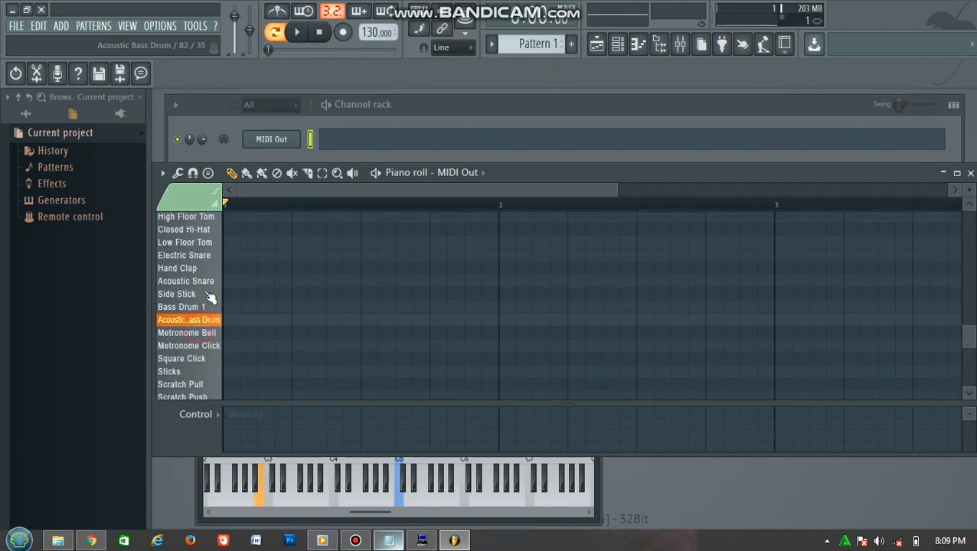
pyautogui.click(207, 317)
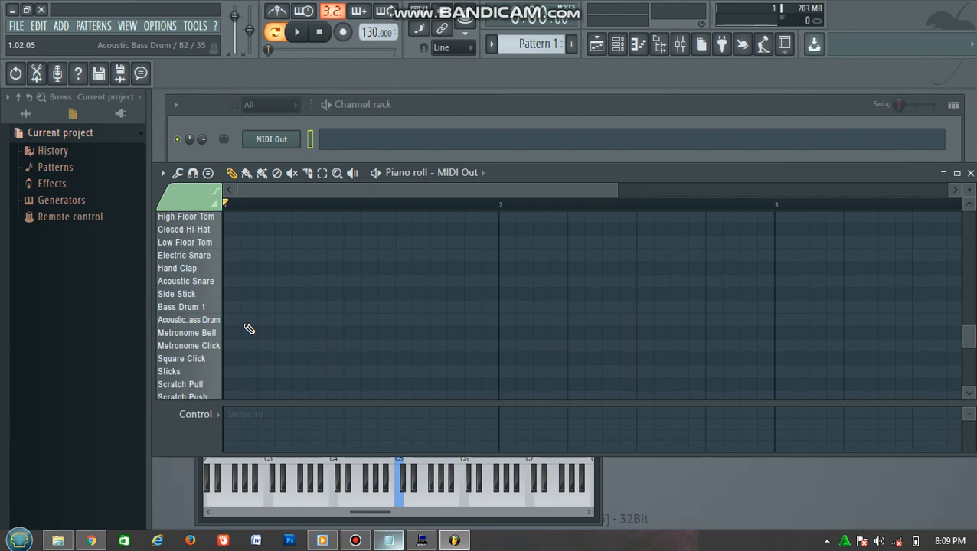
# - Place one-step Acoustic Bass Drum notes at steps 1 and 7 of bar 1
pyautogui.click(245, 320)
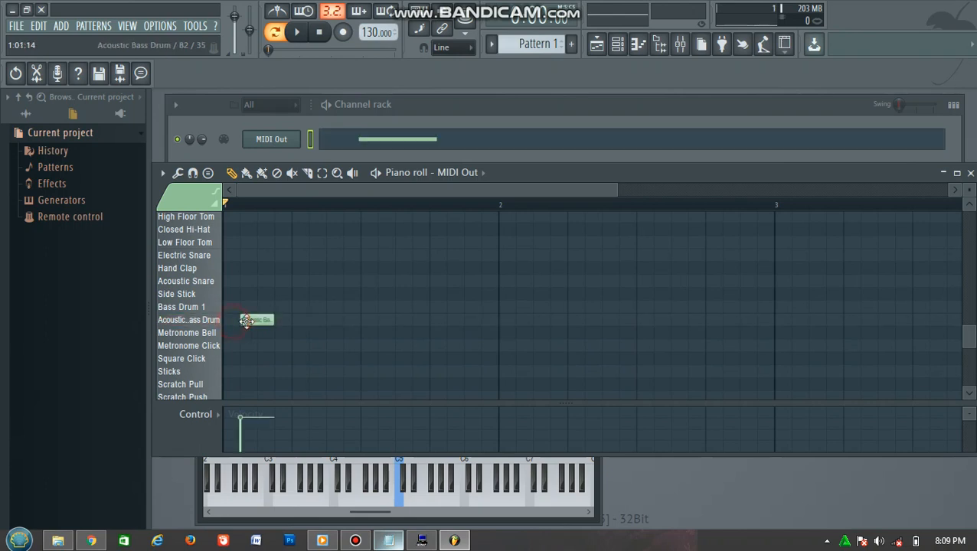
pyautogui.moveTo(232, 320); pyautogui.dragTo(230, 320)
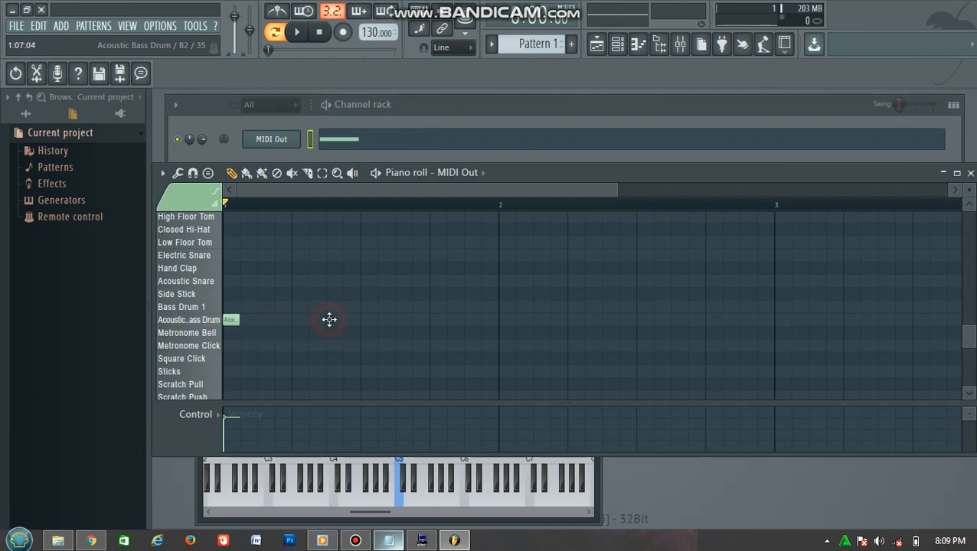
pyautogui.click(329, 320)
# - During looped playback, add Electric Snare notes at steps 5 and 13 and Acoustic Bass Drum notes at steps 11 and 13, ending with playback stopped
pyautogui.click(300, 33)
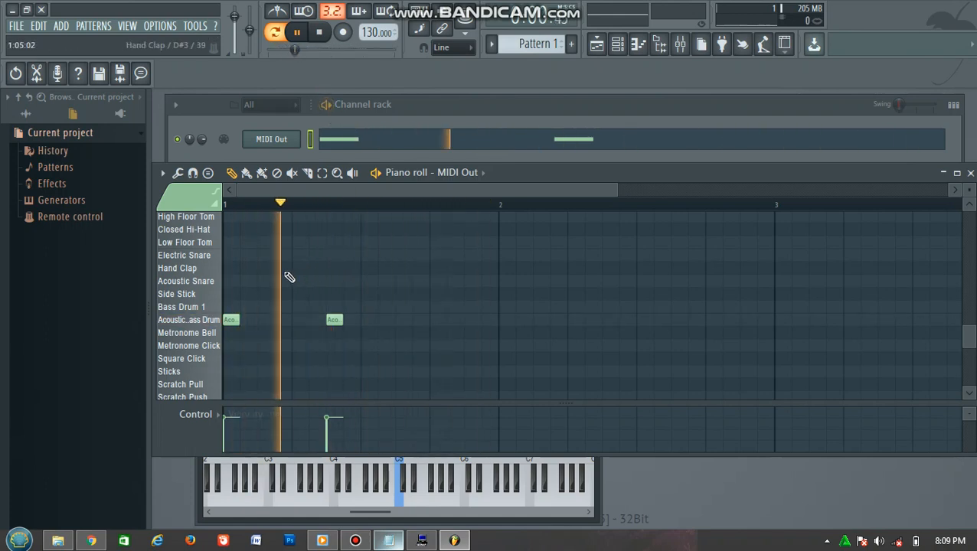
pyautogui.click(298, 256)
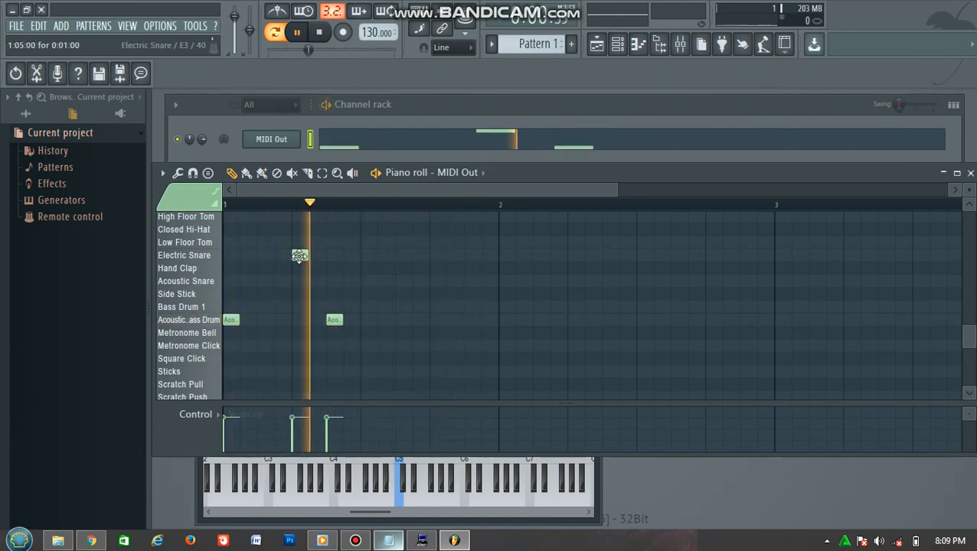
pyautogui.click(402, 321)
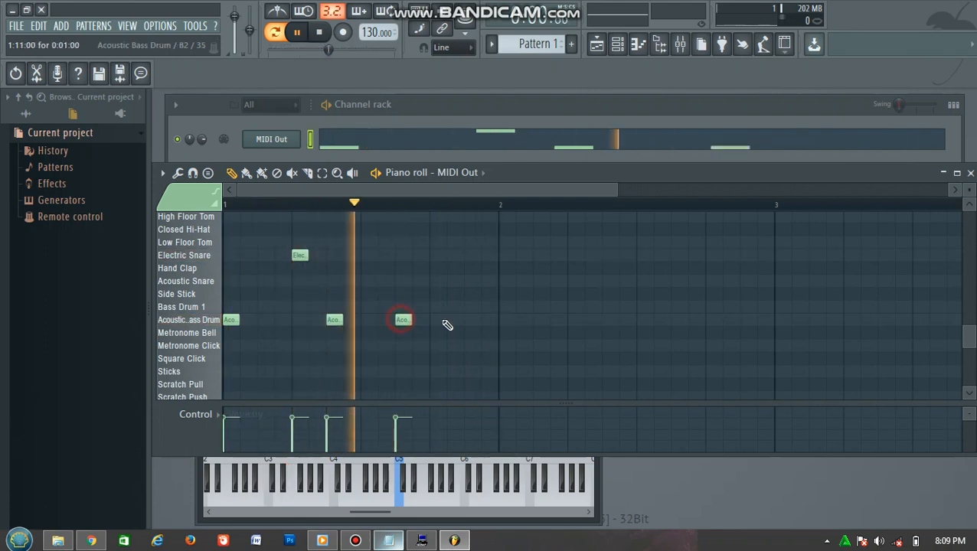
pyautogui.click(433, 320)
pyautogui.click(452, 321)
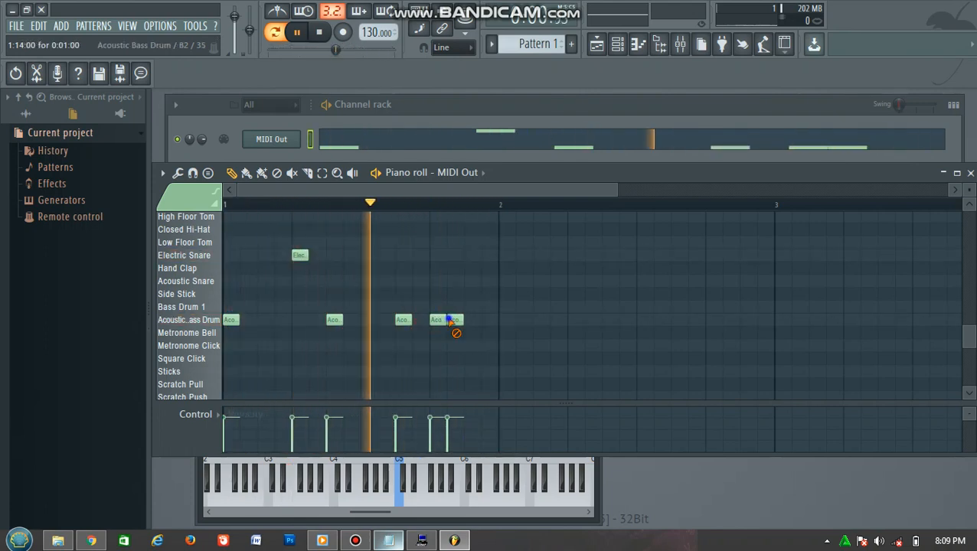
pyautogui.rightClick(452, 320)
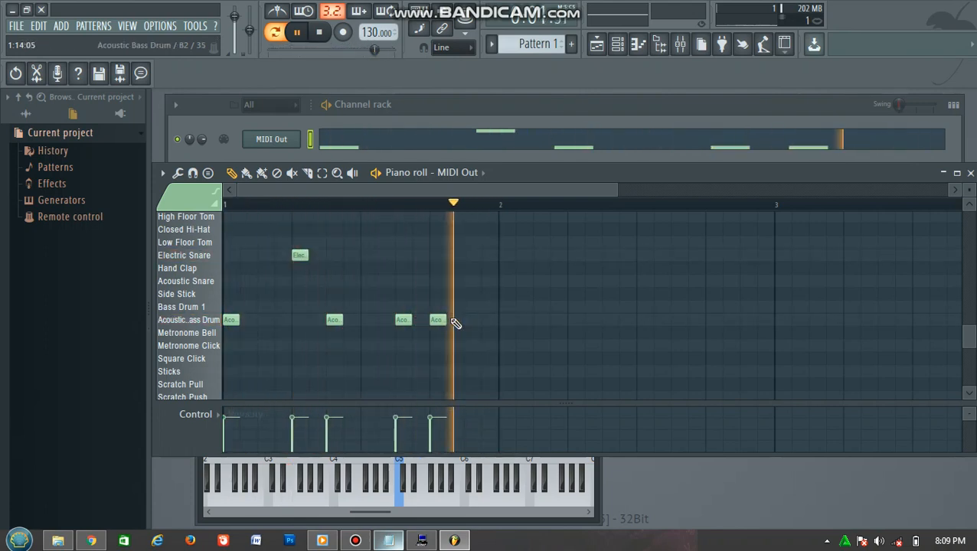
pyautogui.click(442, 255)
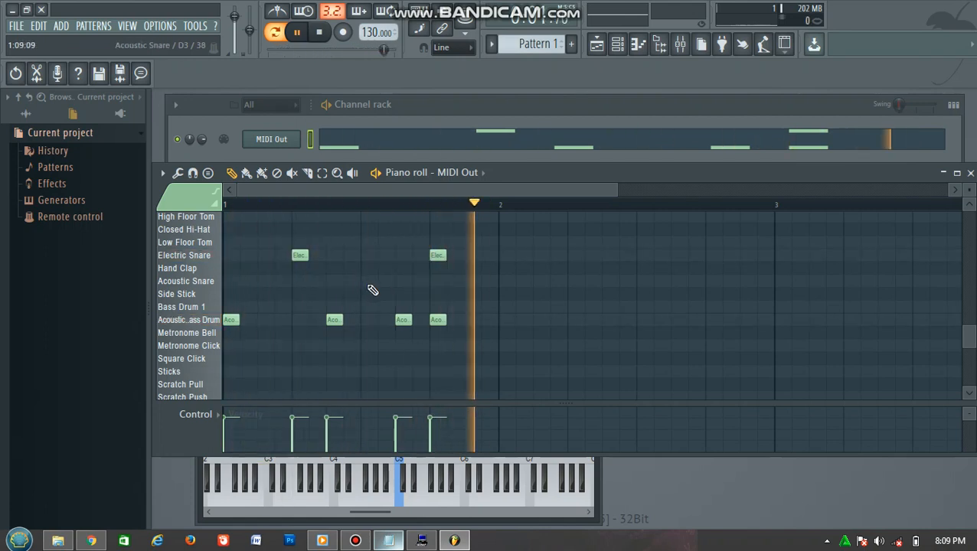
pyautogui.click(321, 33)
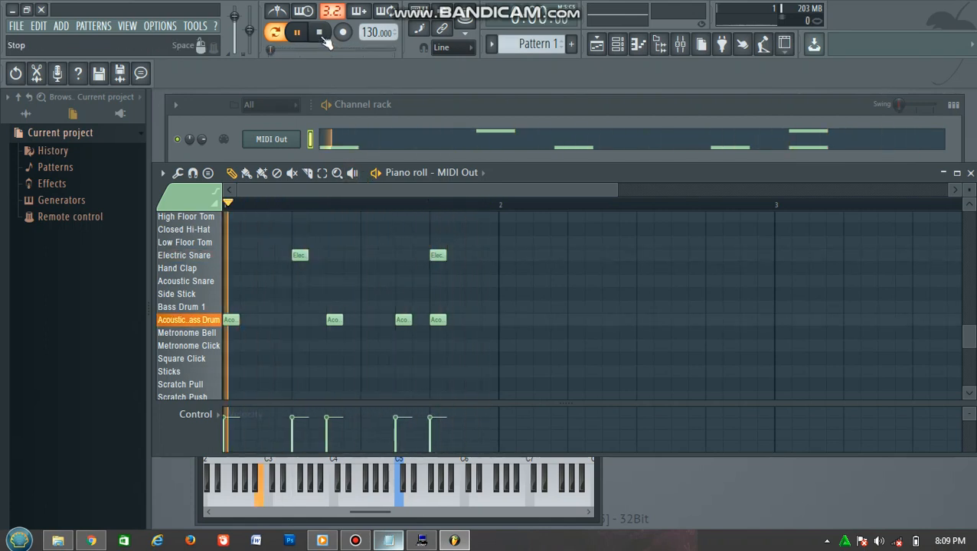
pyautogui.click(320, 33)
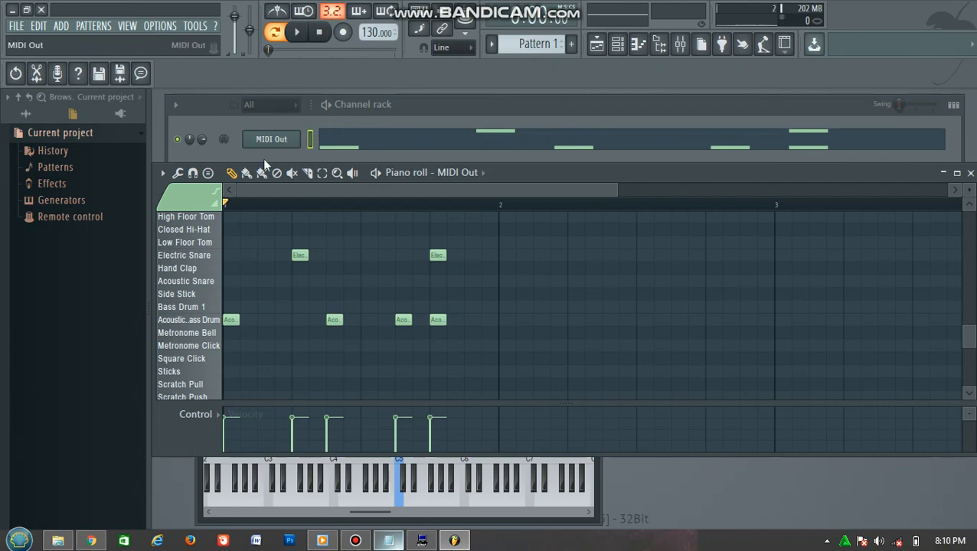
# - Place one-step Tambourine and Ride Bell notes together at steps 1, 5, 9 and 13 of bar 1
pyautogui.scroll(3, 222, 314)
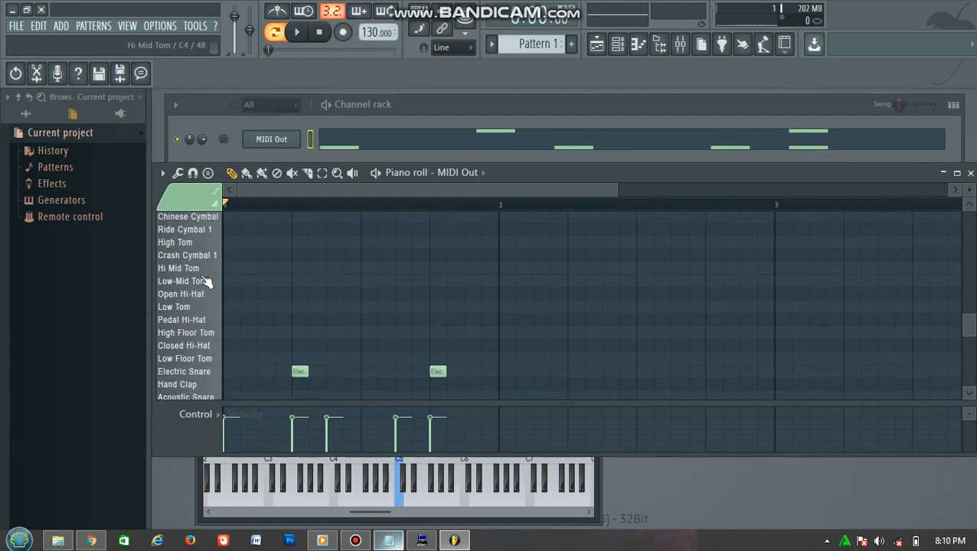
pyautogui.scroll(1, 210, 306)
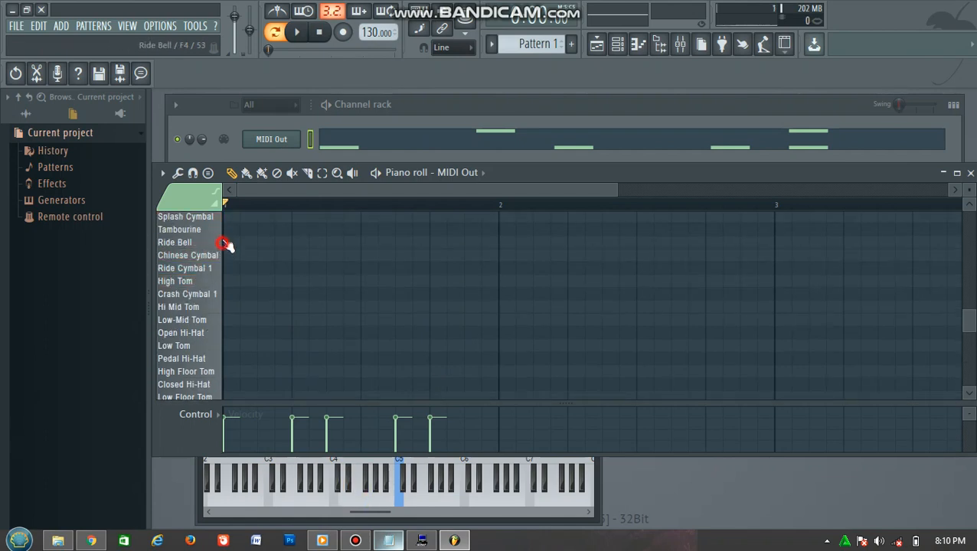
pyautogui.click(230, 229)
pyautogui.click(230, 242)
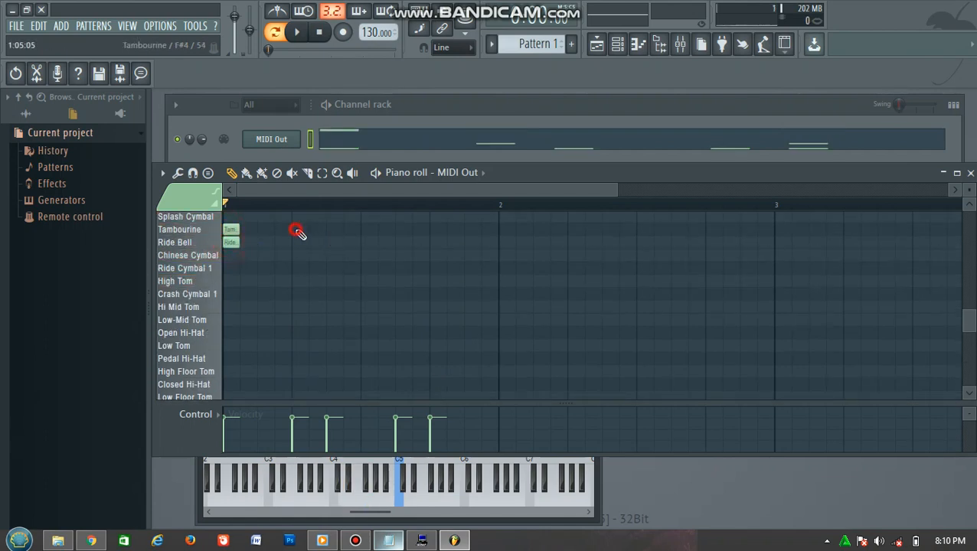
pyautogui.click(297, 230)
pyautogui.click(369, 230)
pyautogui.click(435, 231)
pyautogui.click(436, 241)
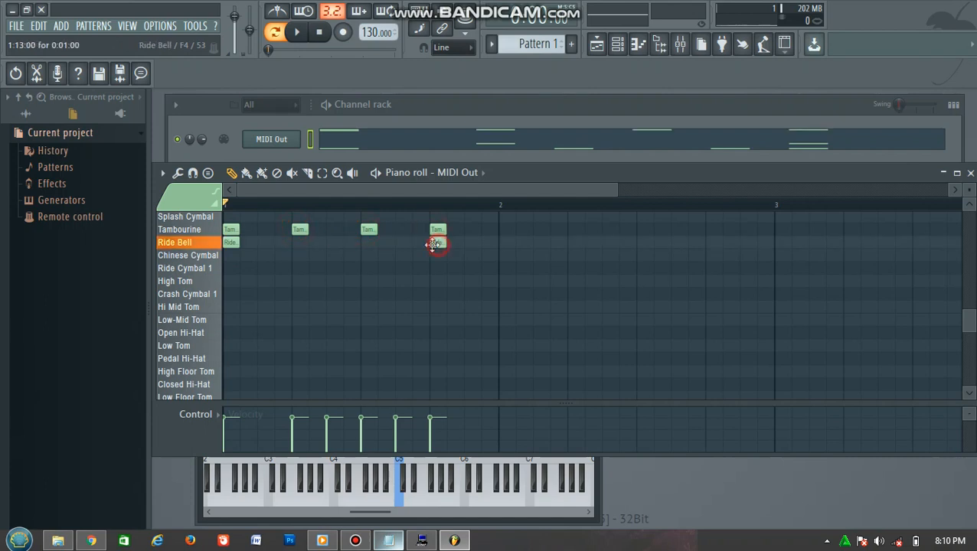
pyautogui.click(382, 242)
pyautogui.click(299, 242)
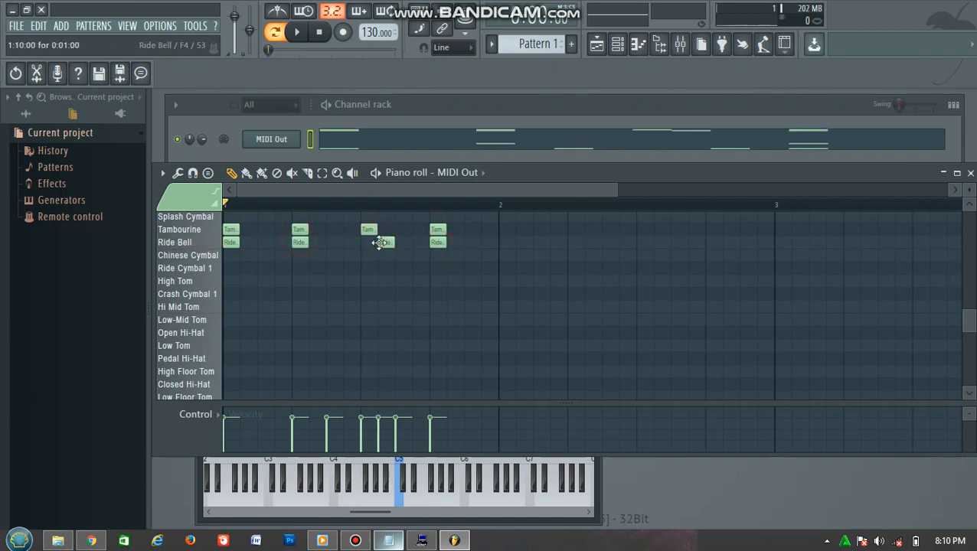
pyautogui.rightClick(385, 242)
pyautogui.click(369, 242)
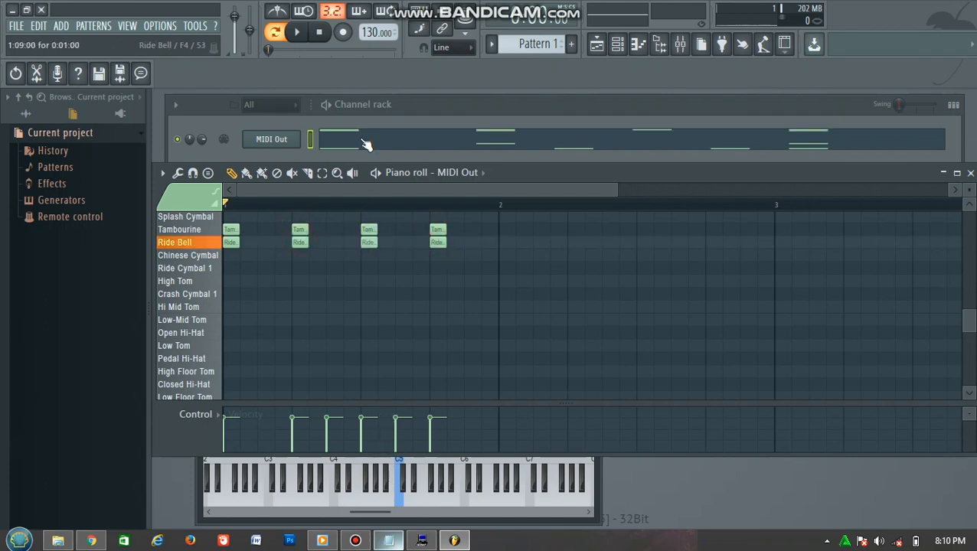
# - Play the drum pattern, check the snare and bass drum notes while it loops, and pause playback
pyautogui.click(300, 36)
pyautogui.scroll(-2, 516, 320)
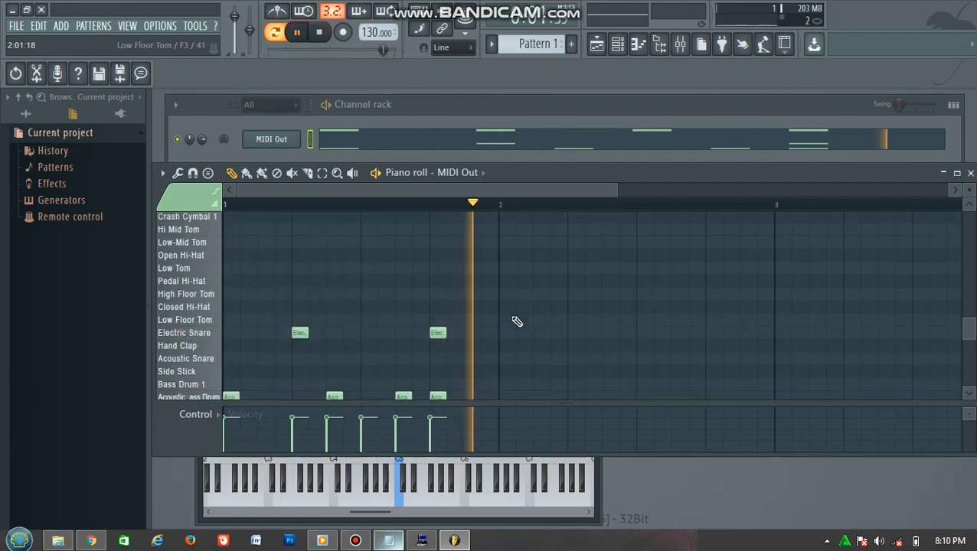
pyautogui.scroll(-2, 517, 322)
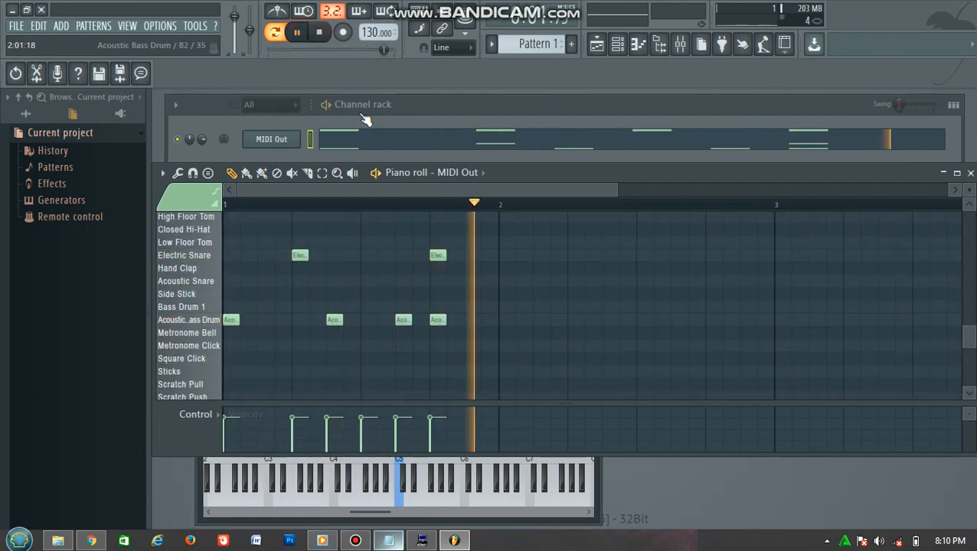
pyautogui.click(298, 34)
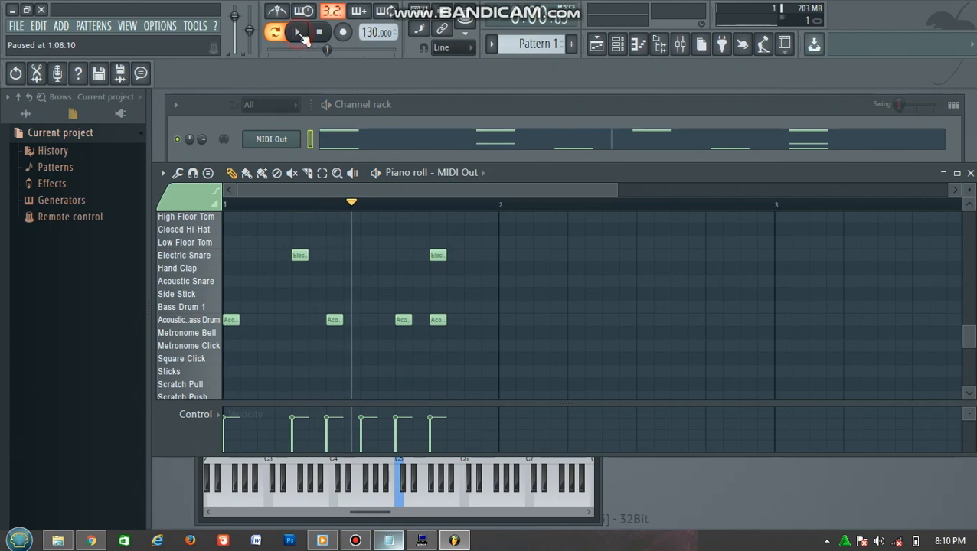
# - Switch to the Notepad outline, highlight its second stage about the bass sound, and return to FL Studio's Channel rack
pyautogui.click(389, 541)
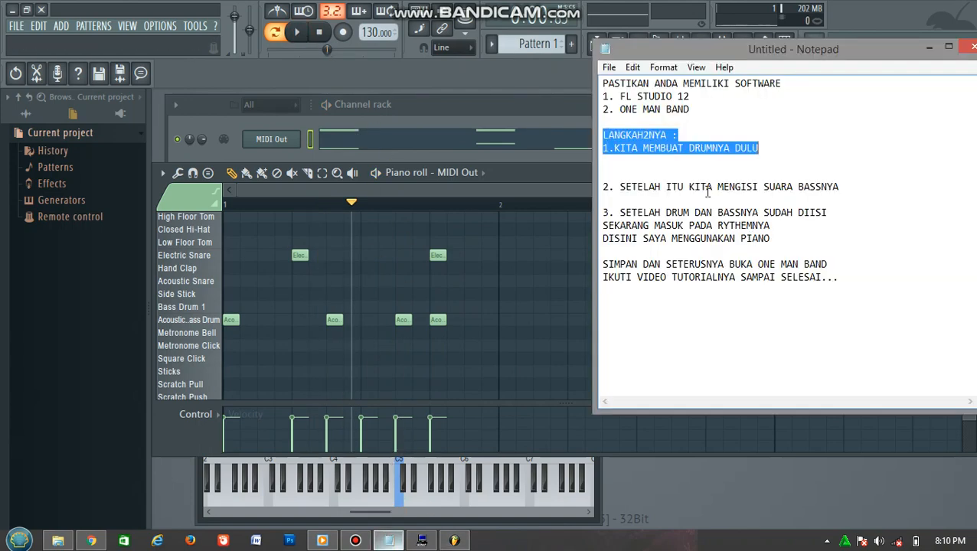
pyautogui.moveTo(603, 188); pyautogui.dragTo(847, 188)
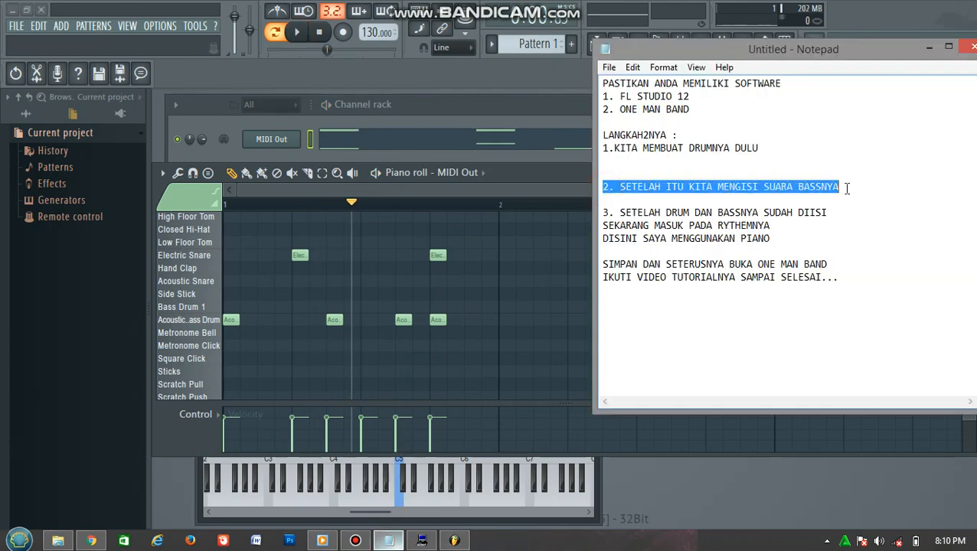
pyautogui.click(219, 118)
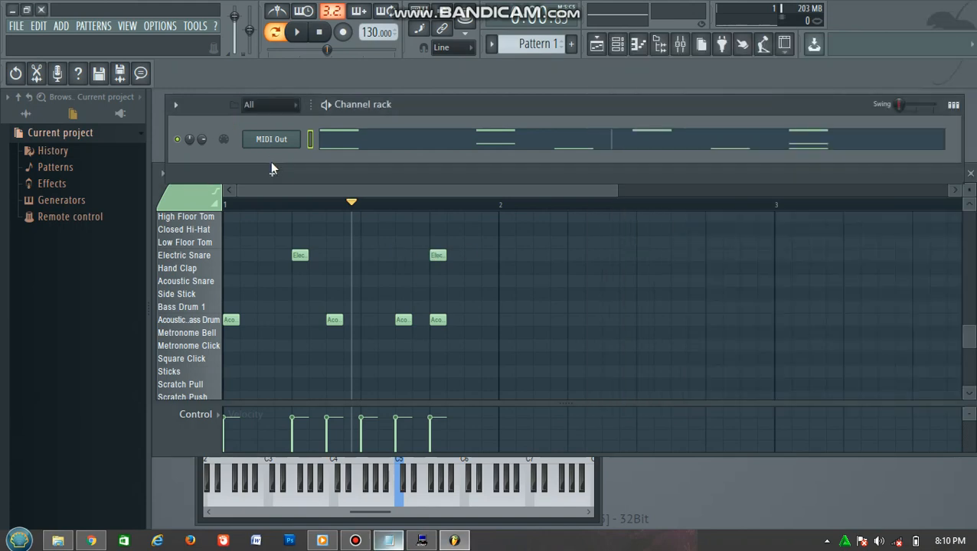
# - Add a second MIDI Out instrument to the Channel rack and set its MIDI channel number to 11
pyautogui.click(271, 170)
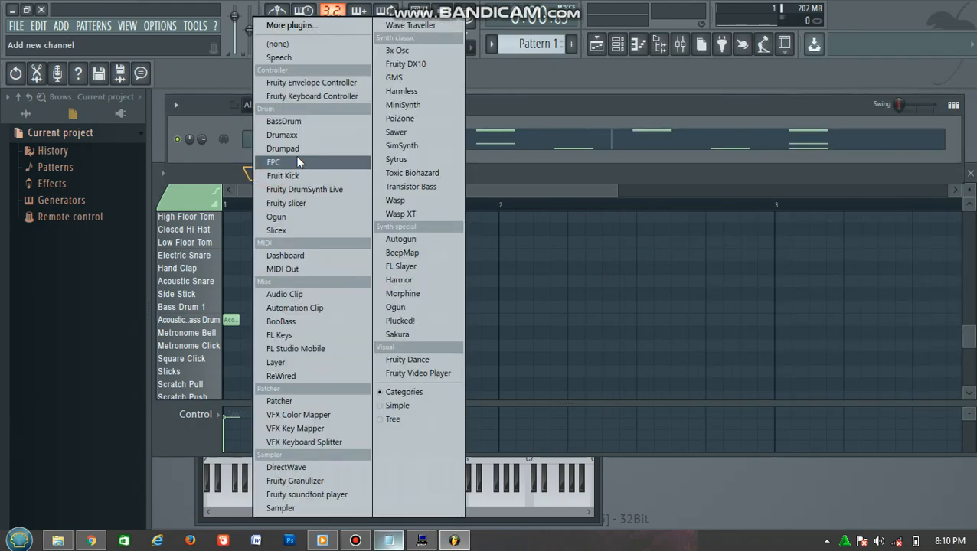
pyautogui.click(328, 272)
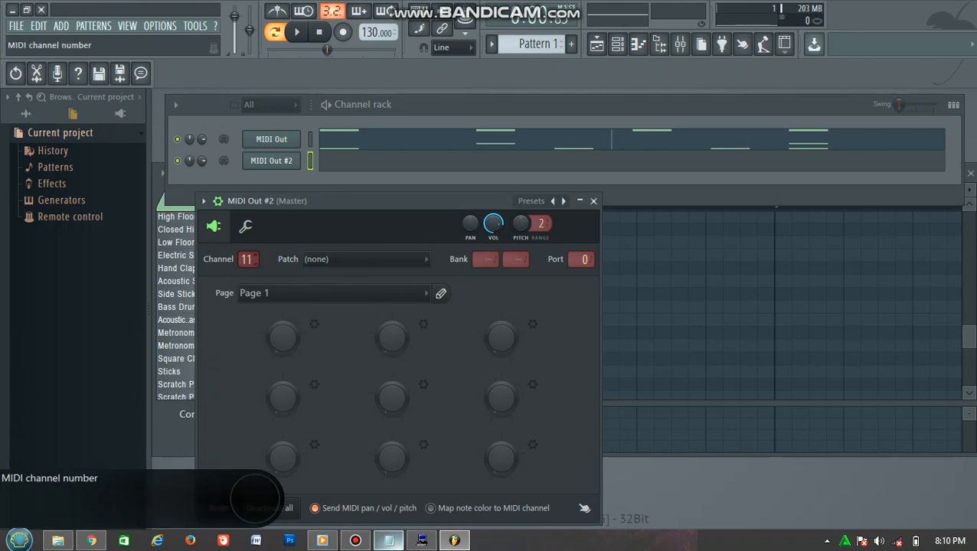
pyautogui.scroll(-1, 248, 259)
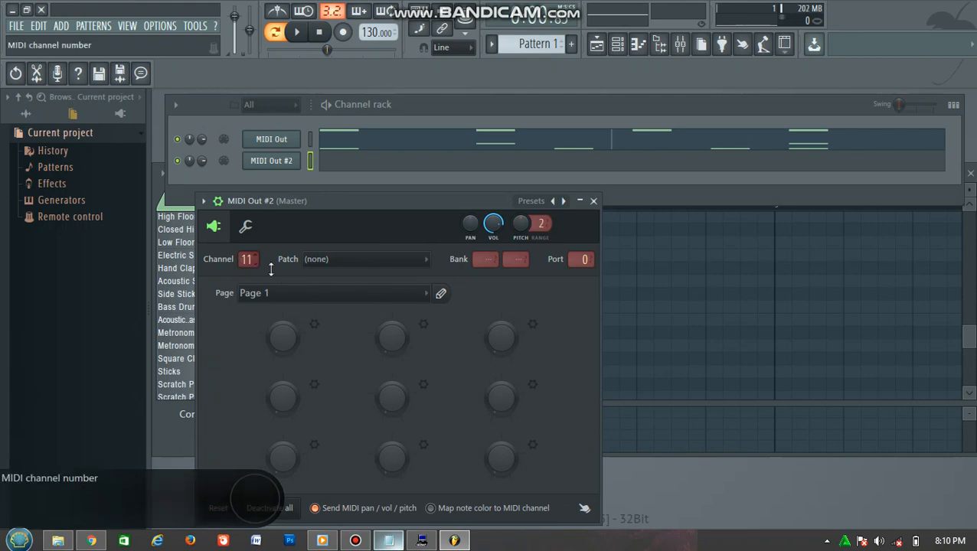
# - Try the Slap Bass 1 and Electric Bass (pick) patches on MIDI Out #2, and settle on Fretless Bass
pyautogui.click(338, 260)
pyautogui.click(490, 141)
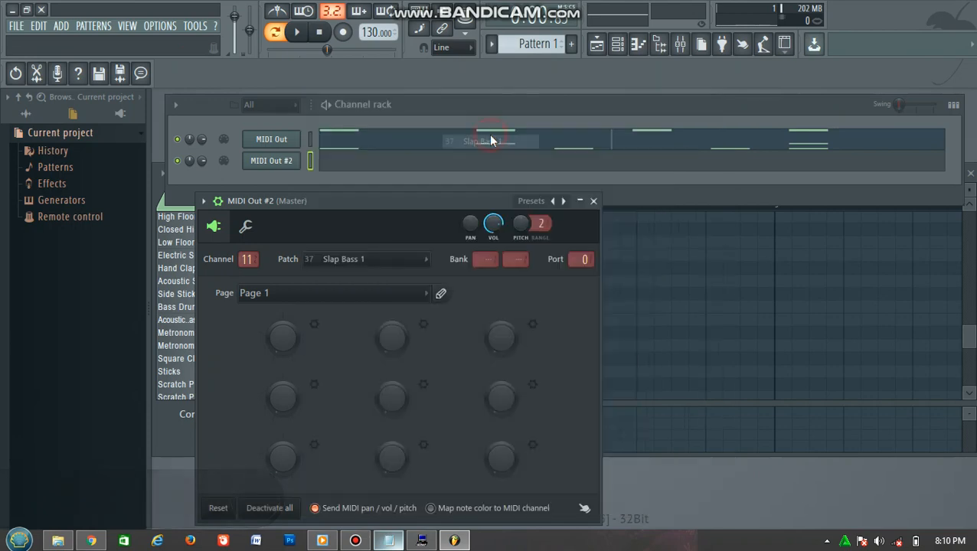
pyautogui.click(381, 262)
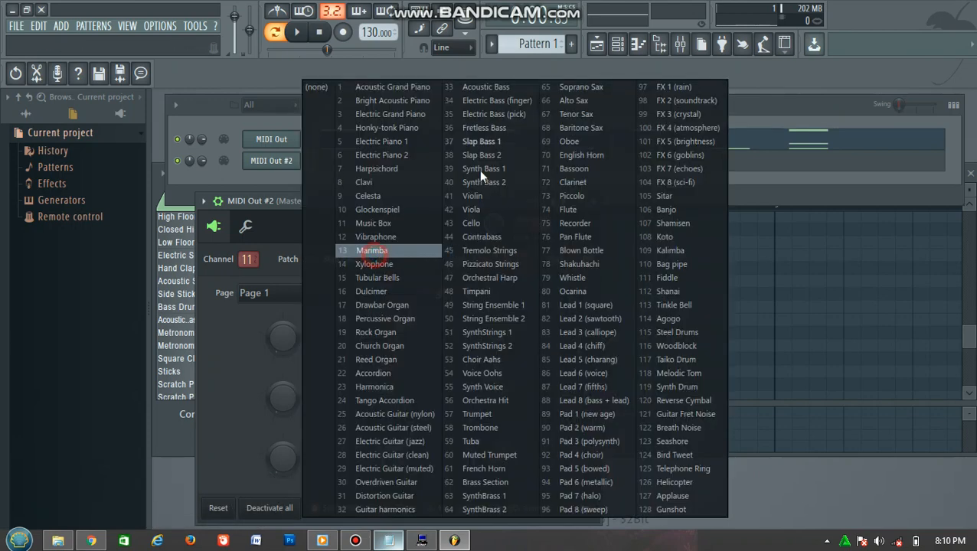
pyautogui.click(491, 114)
pyautogui.click(371, 262)
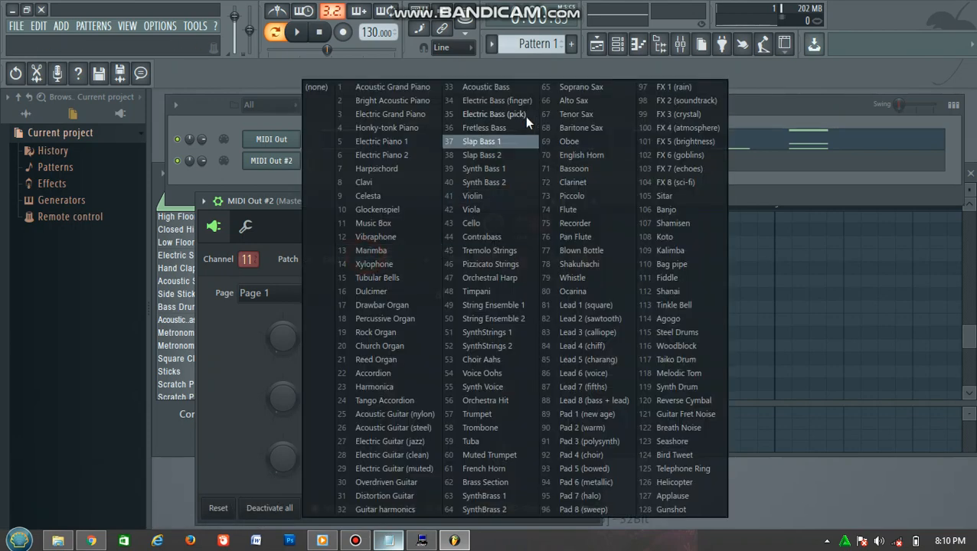
pyautogui.click(513, 129)
# - Rename the MIDI Out #2 channel to BASS
pyautogui.rightClick(288, 165)
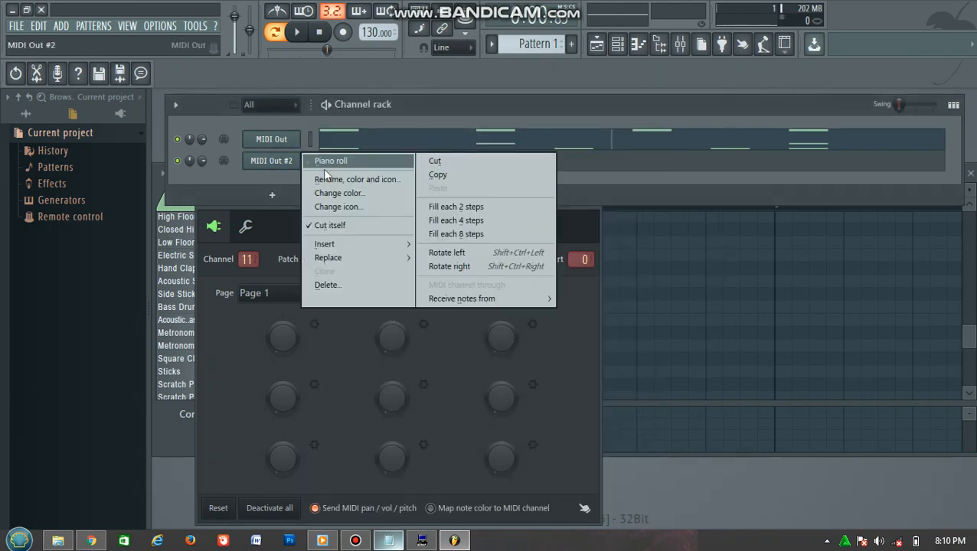
pyautogui.click(325, 178)
pyautogui.write('BASS')
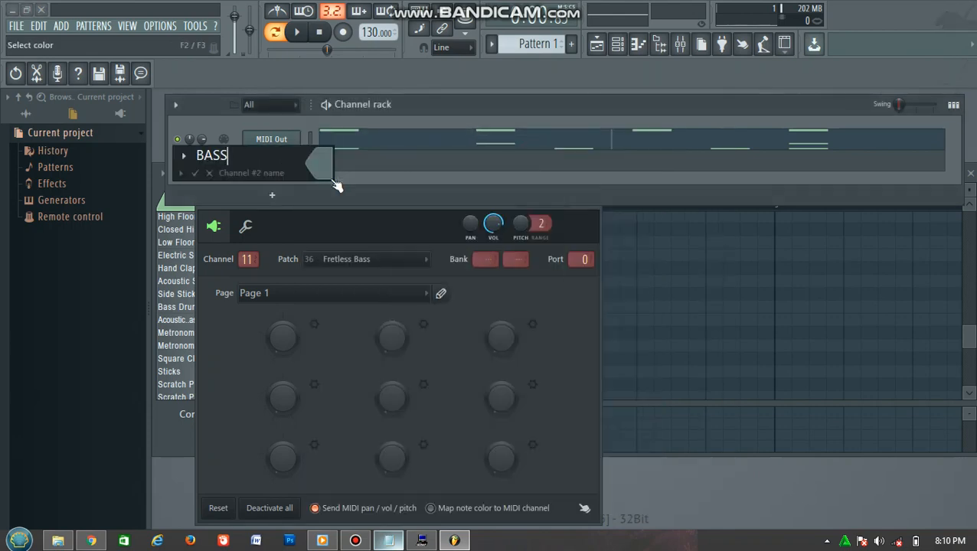
pyautogui.click(184, 173)
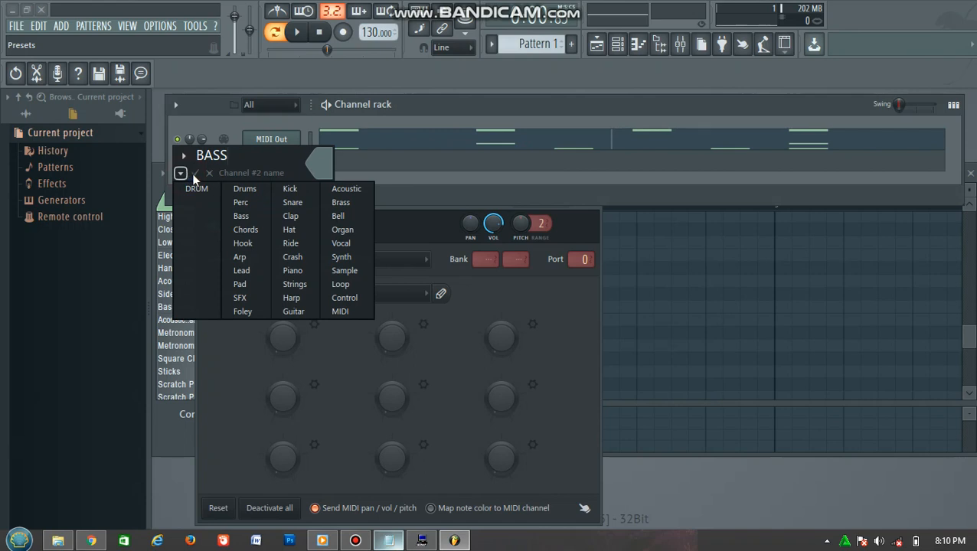
pyautogui.click(197, 173)
# - Open the BASS channel's piano roll and audition its keys around C3
pyautogui.rightClick(279, 161)
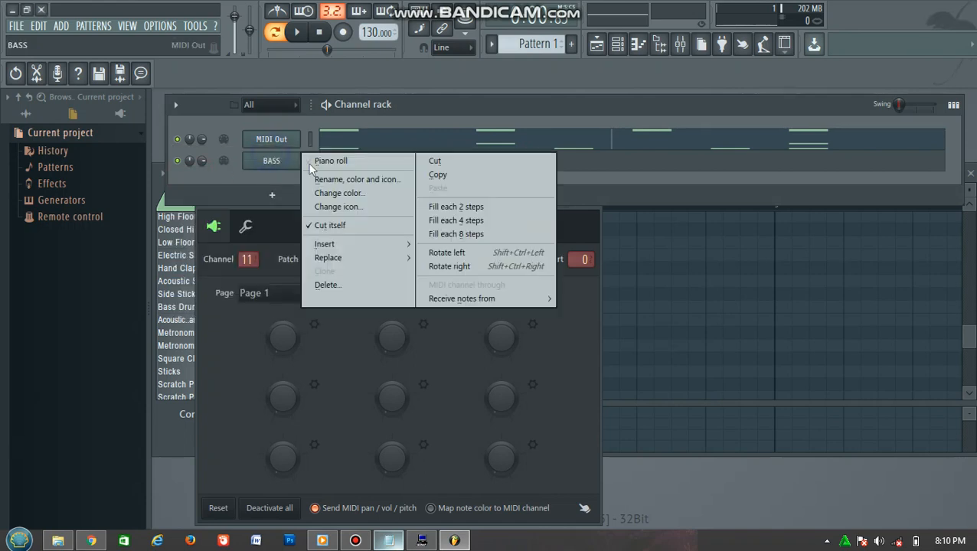
pyautogui.click(329, 161)
pyautogui.click(191, 284)
pyautogui.click(193, 331)
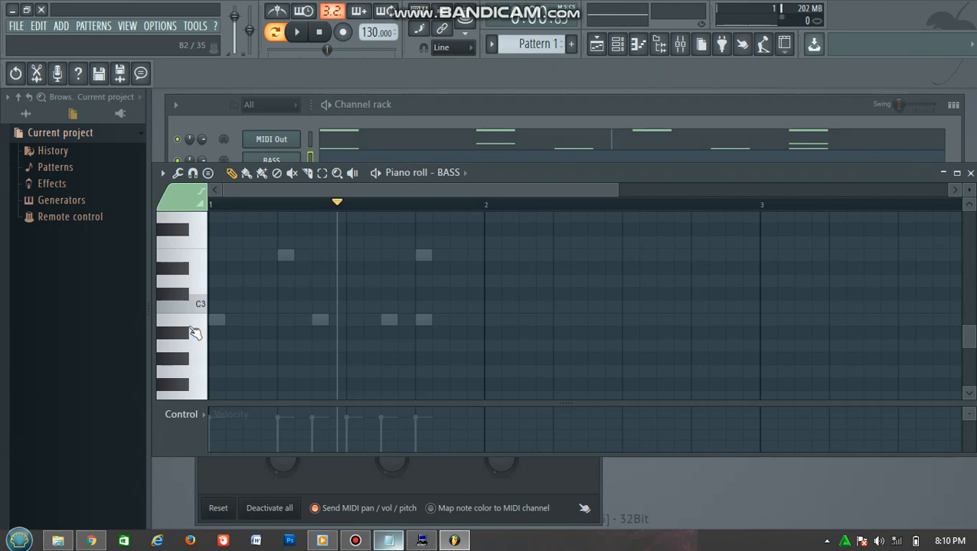
pyautogui.scroll(-2, 195, 322)
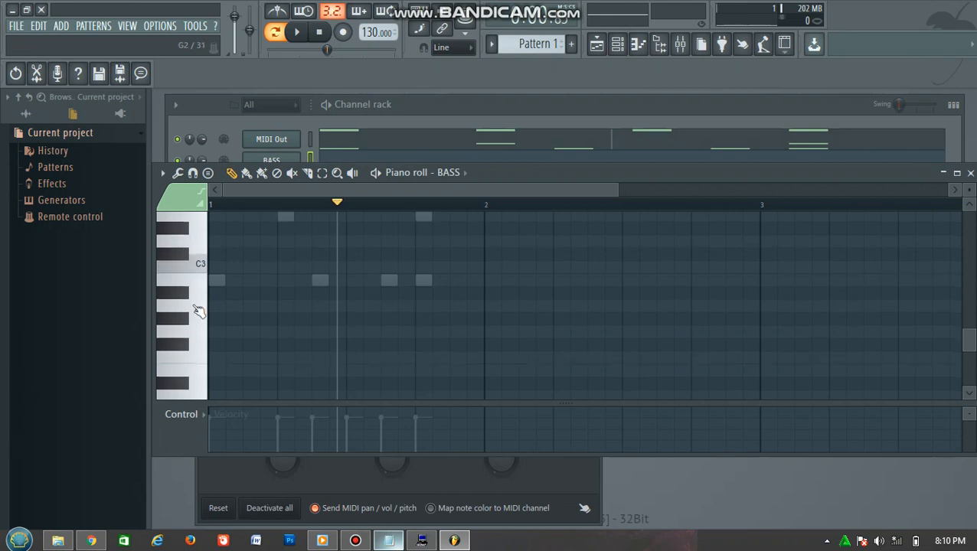
pyautogui.click(199, 261)
# - Place one-step bass notes in bar 1: C3 at step 1, G2 at steps 7 and 11, and B2 at step 13
pyautogui.click(222, 270)
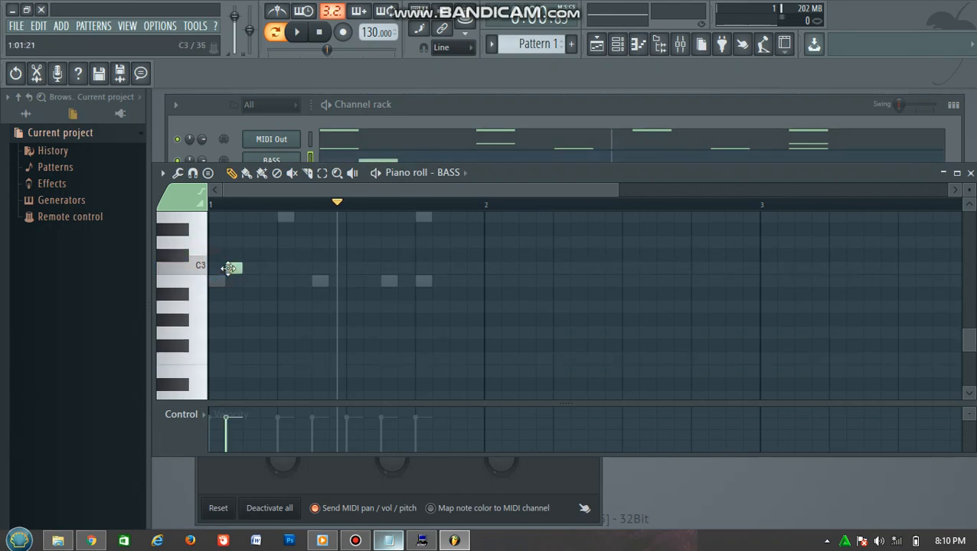
pyautogui.moveTo(228, 268); pyautogui.dragTo(216, 268)
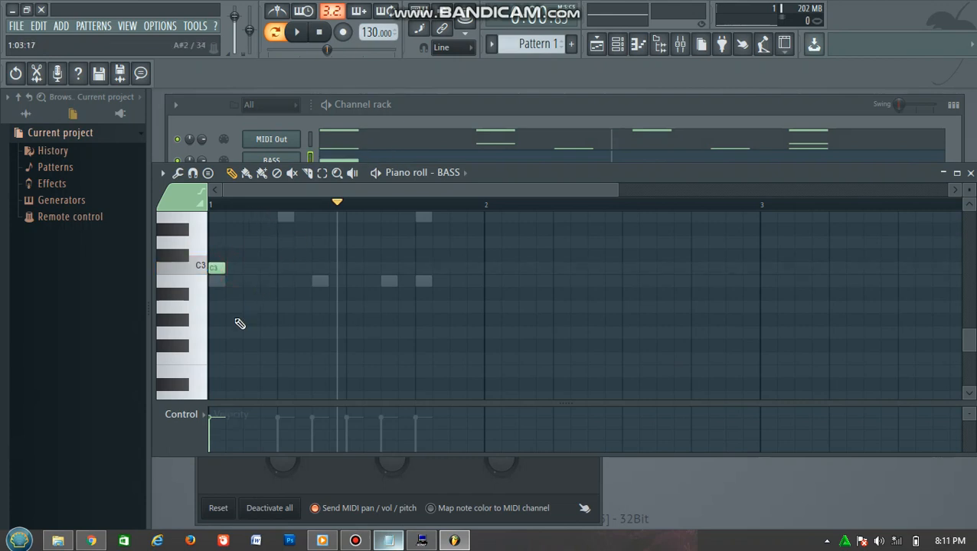
pyautogui.click(197, 341)
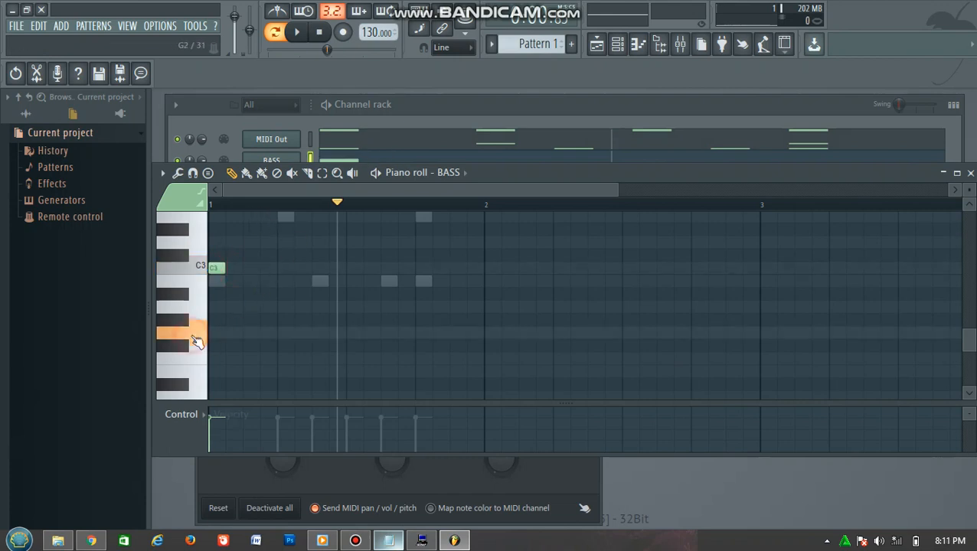
pyautogui.click(313, 330)
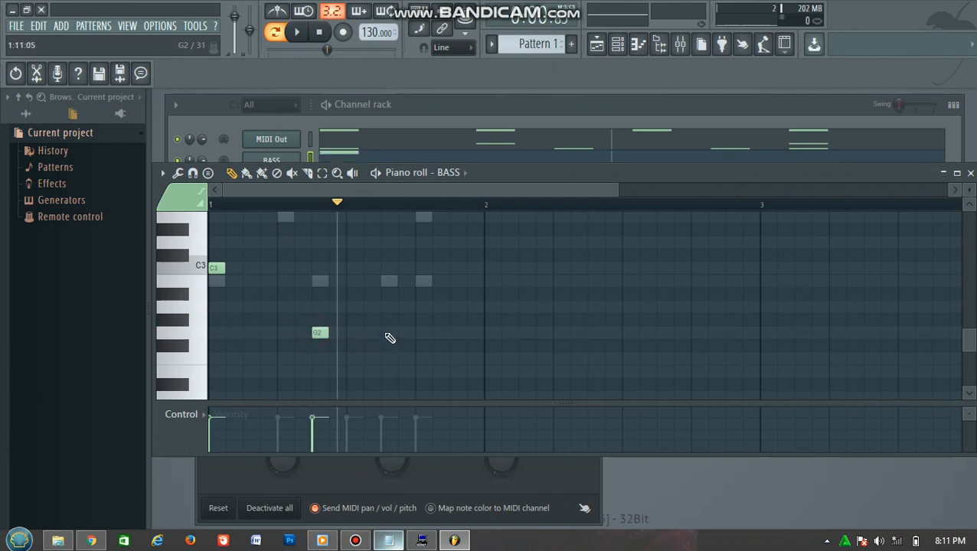
pyautogui.click(387, 333)
pyautogui.click(417, 282)
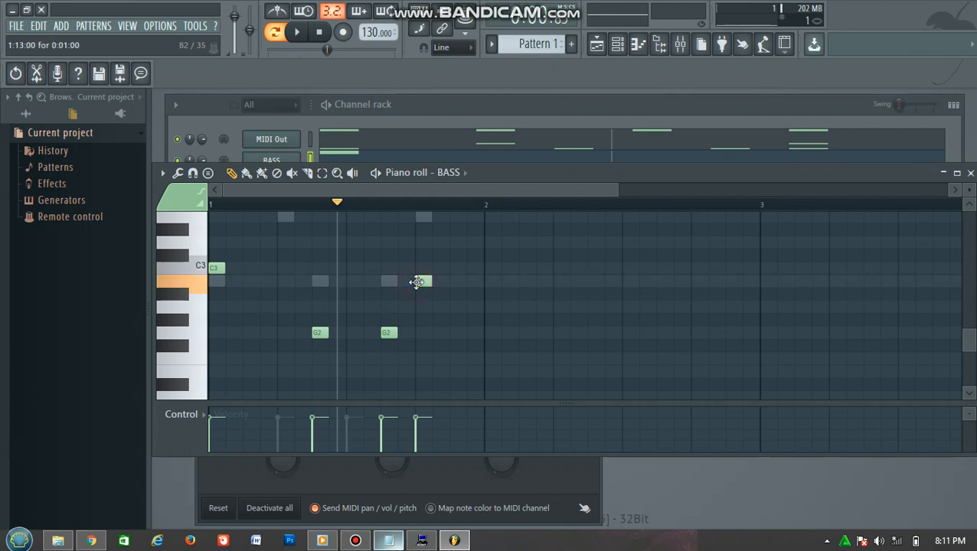
# - Play the drum and bass pattern from the start and stop it
pyautogui.click(320, 34)
pyautogui.click(298, 34)
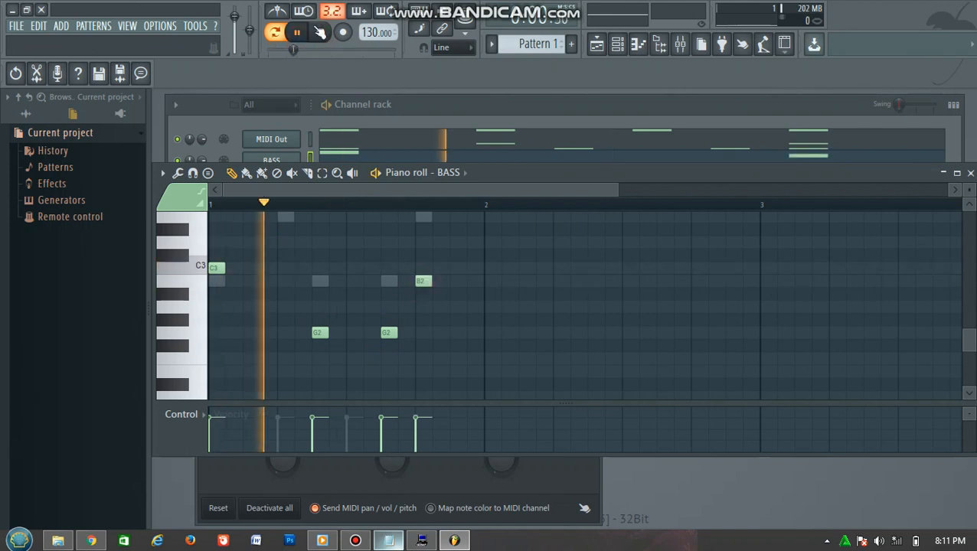
pyautogui.click(320, 34)
# - Lengthen the C3, first G2 and B2 notes to four steps and the second G2 to two, checking the line with playback
pyautogui.moveTo(219, 267); pyautogui.dragTo(267, 274)
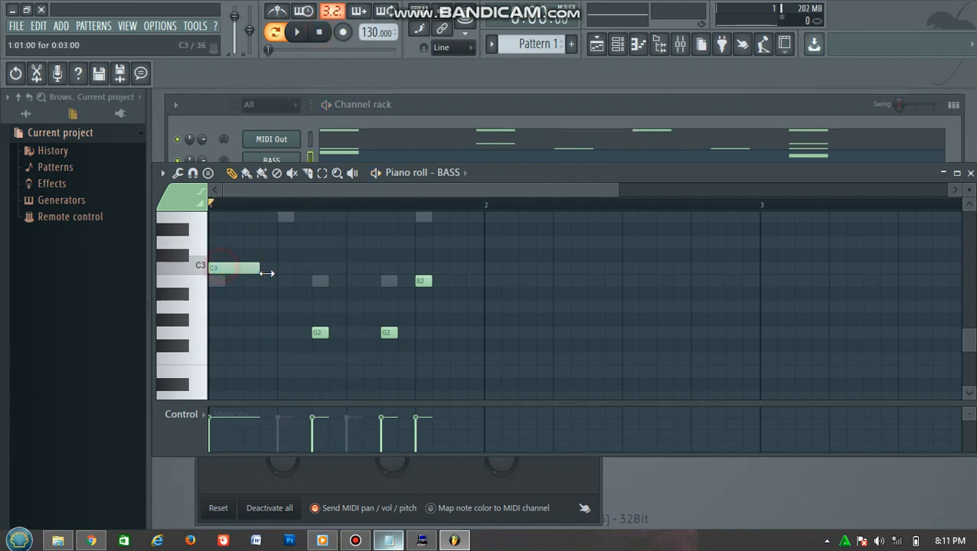
pyautogui.click(297, 32)
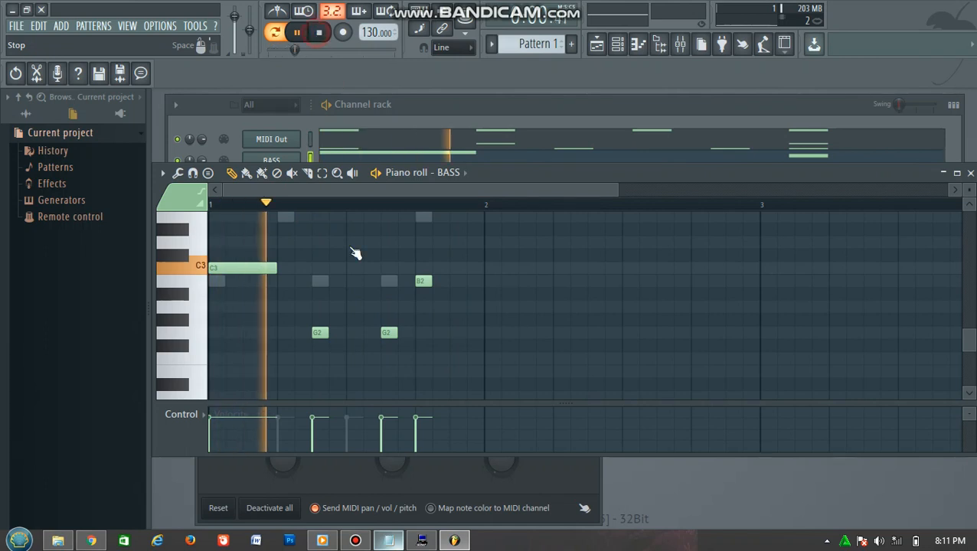
pyautogui.press('space')
pyautogui.moveTo(429, 280); pyautogui.dragTo(483, 280)
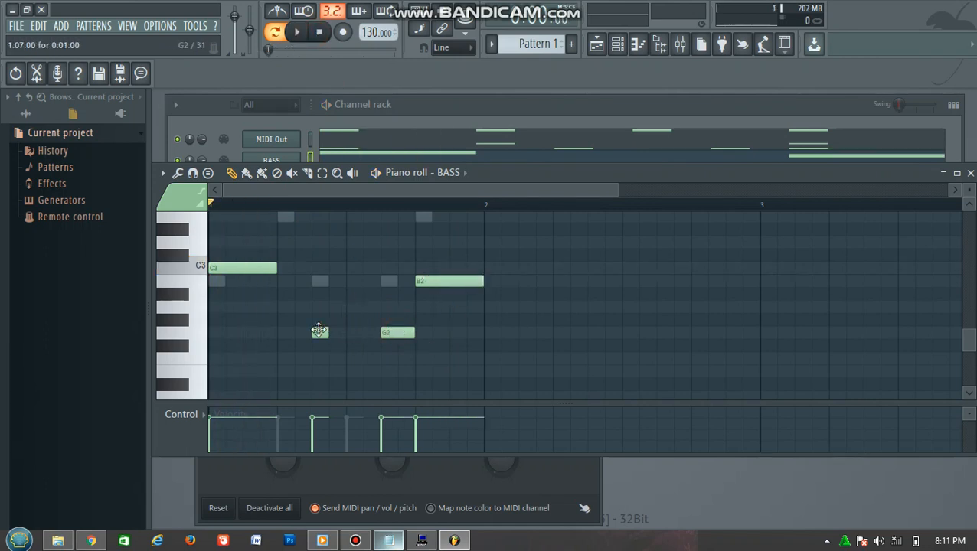
pyautogui.click(310, 33)
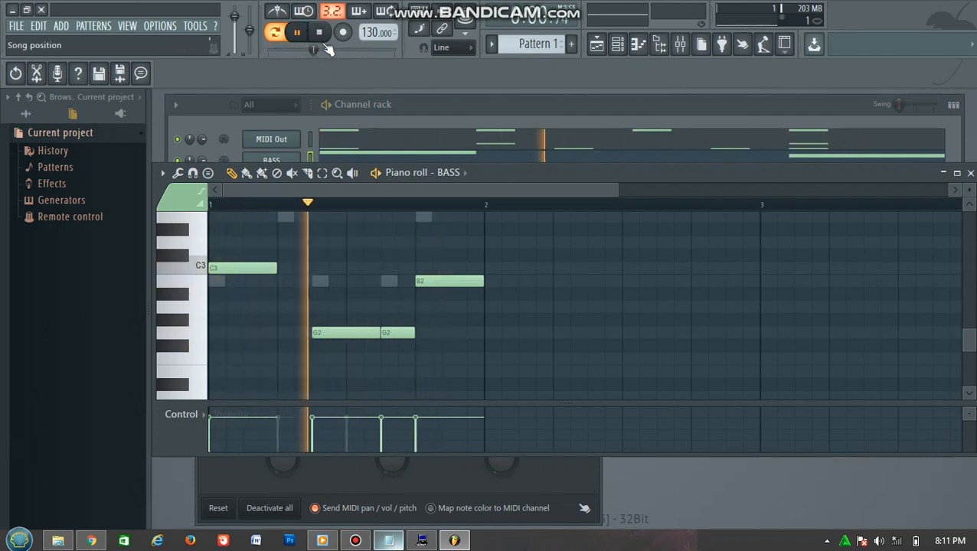
pyautogui.click(320, 33)
pyautogui.click(249, 105)
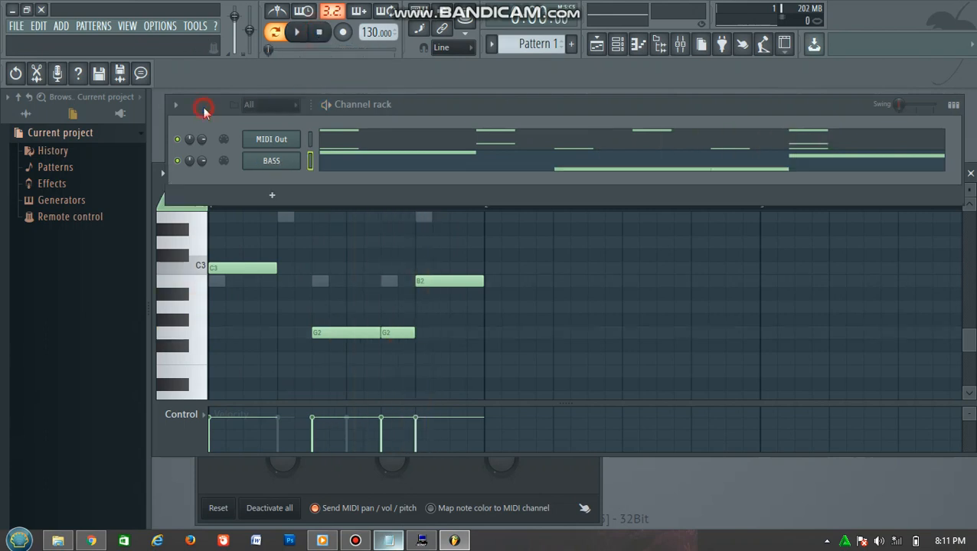
# - Switch to the Notepad outline and highlight step 3, about filling in the rhythm with piano
pyautogui.click(271, 198)
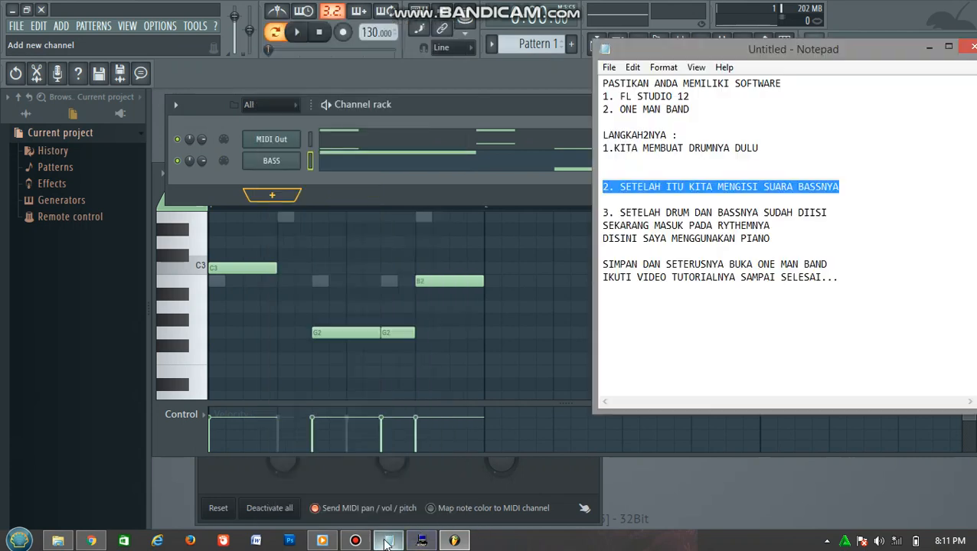
pyautogui.click(417, 540)
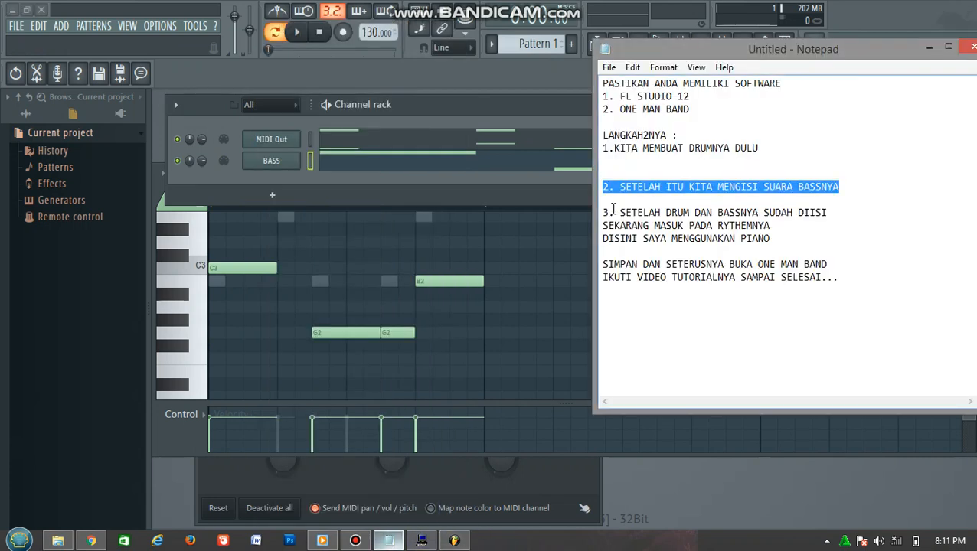
pyautogui.moveTo(614, 213); pyautogui.dragTo(786, 240)
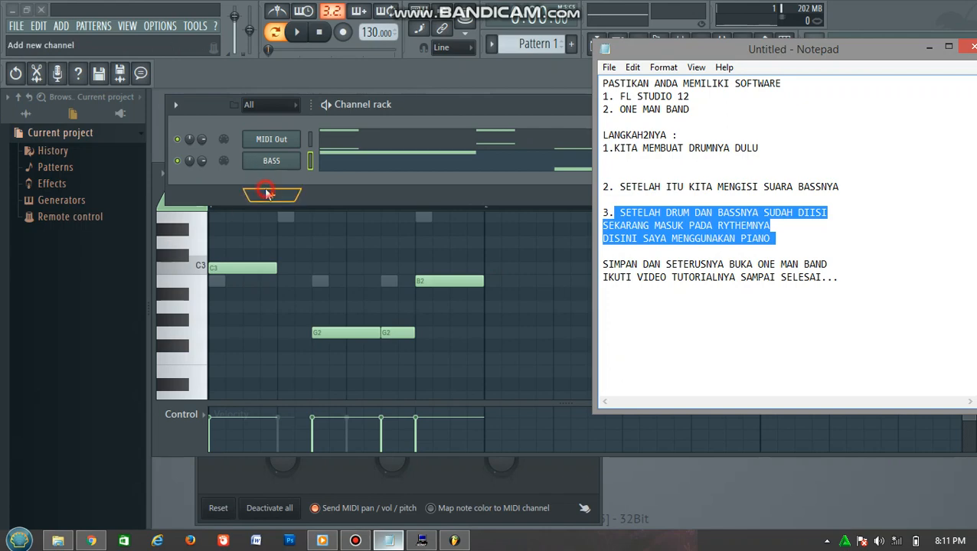
# - Add another MIDI Out channel and set it to MIDI channel 12 with the Acoustic Grand Piano patch
pyautogui.click(269, 193)
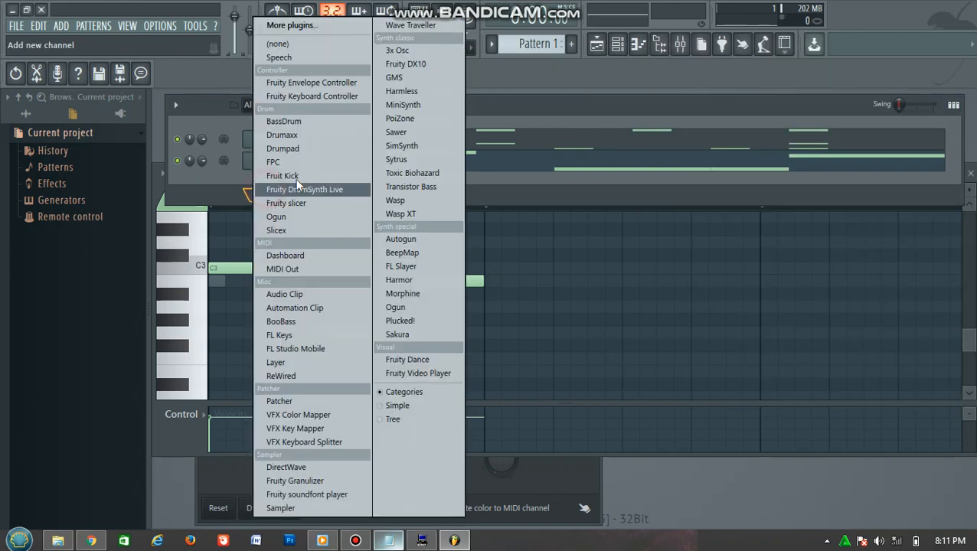
pyautogui.click(308, 269)
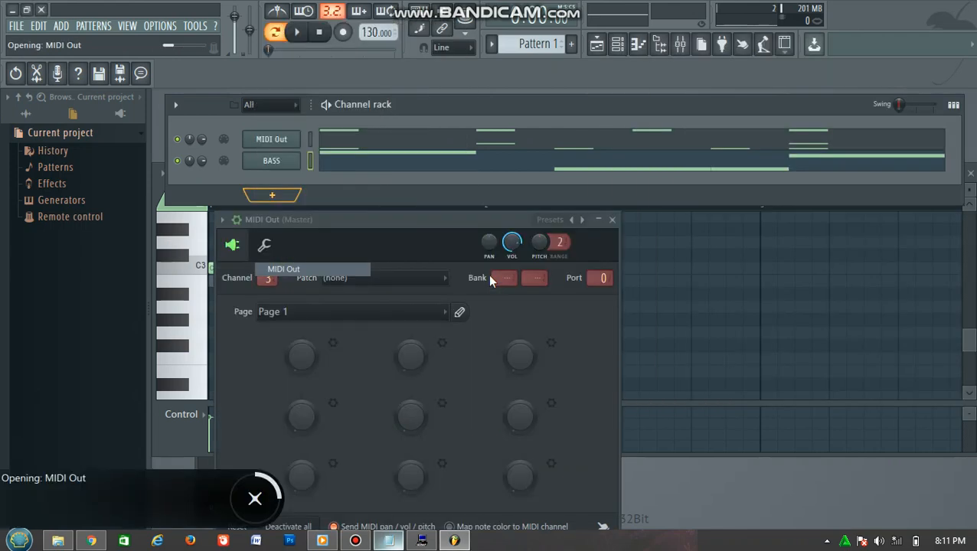
pyautogui.click(272, 276)
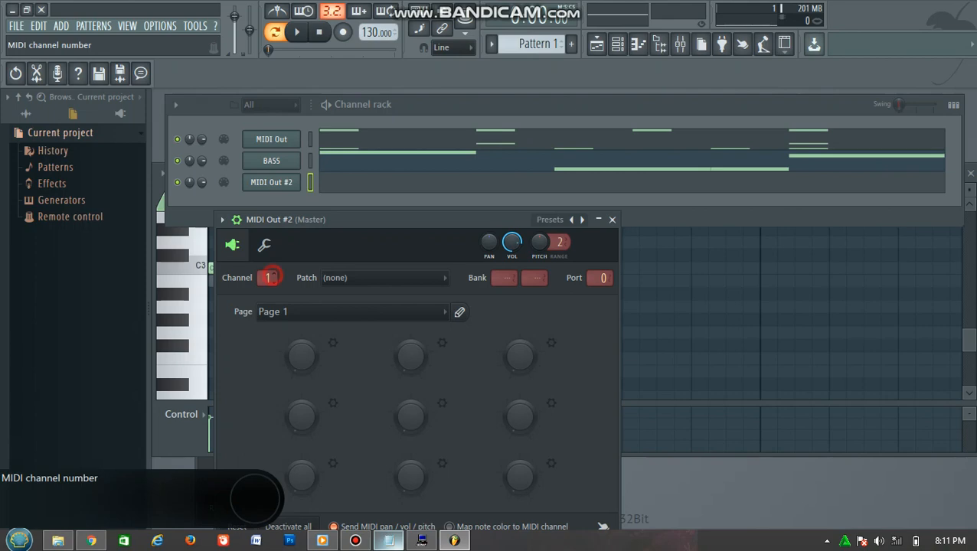
pyautogui.click(346, 280)
pyautogui.click(430, 93)
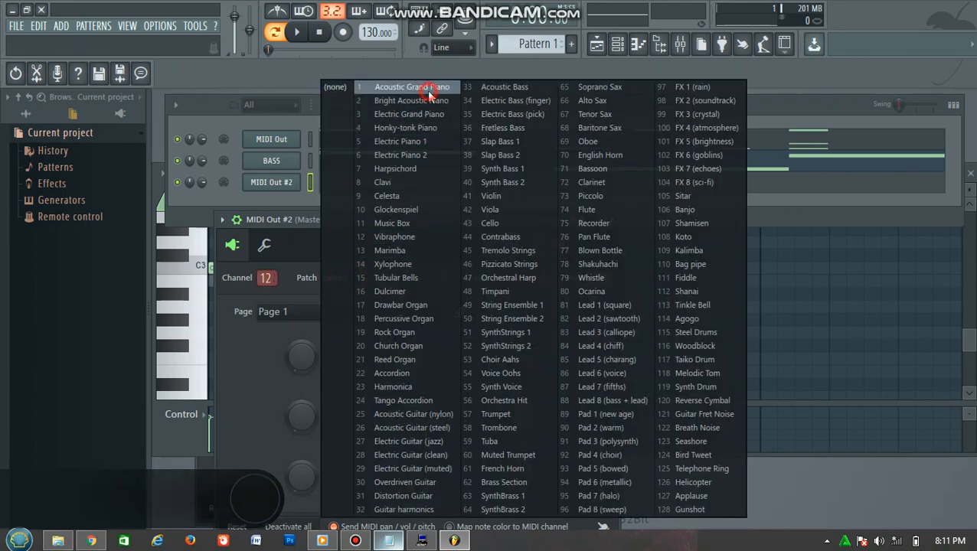
pyautogui.click(610, 219)
# - Open the new MIDI Out #2 channel's piano roll, audition C3, and return to the channel rack
pyautogui.rightClick(254, 181)
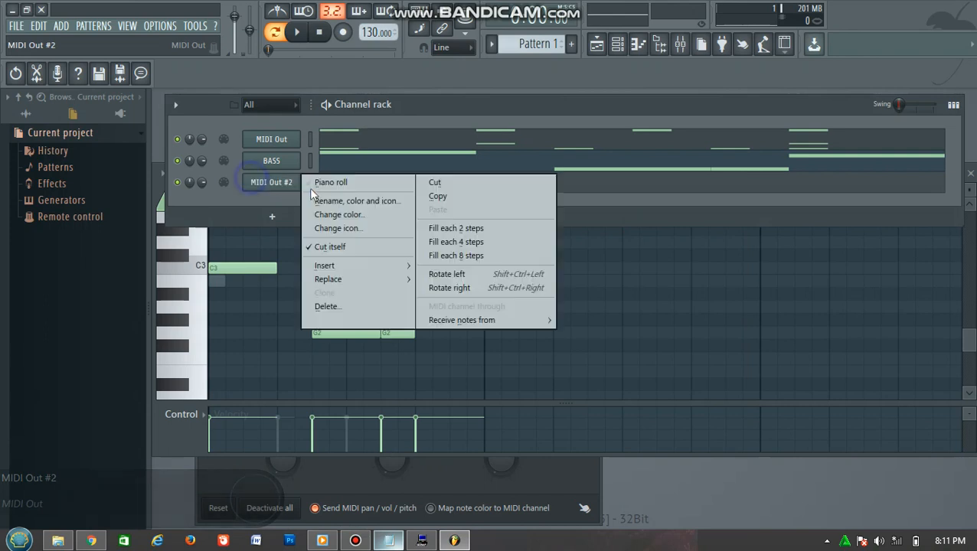
pyautogui.click(321, 184)
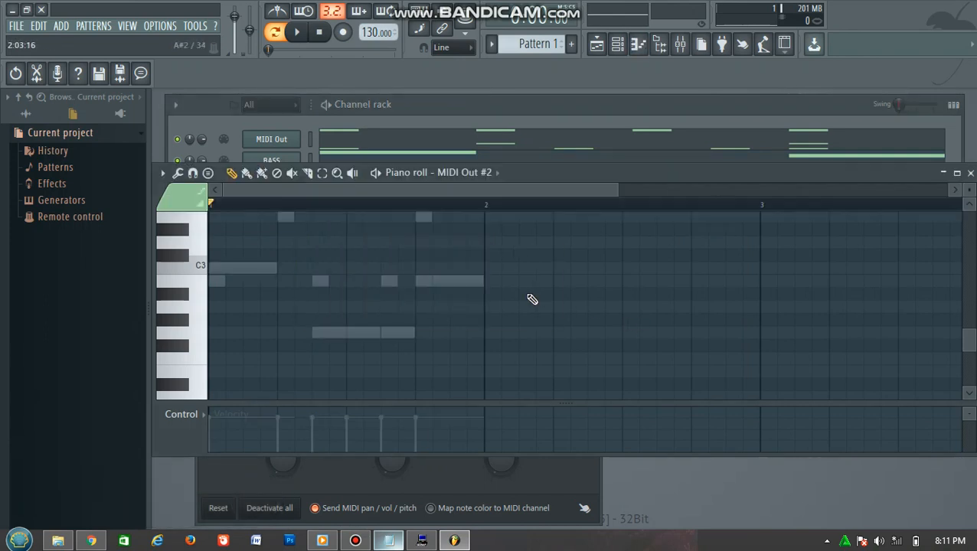
pyautogui.click(234, 120)
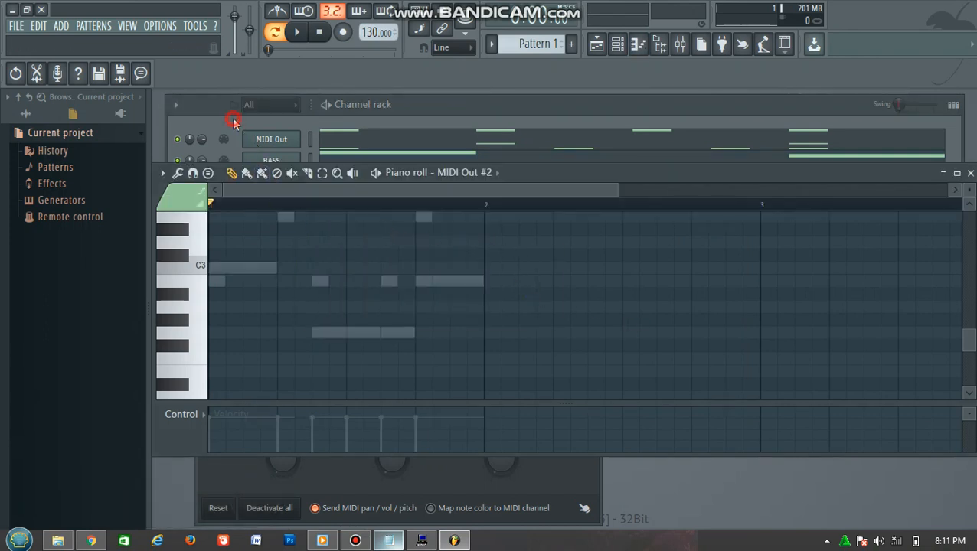
pyautogui.rightClick(271, 181)
pyautogui.click(327, 184)
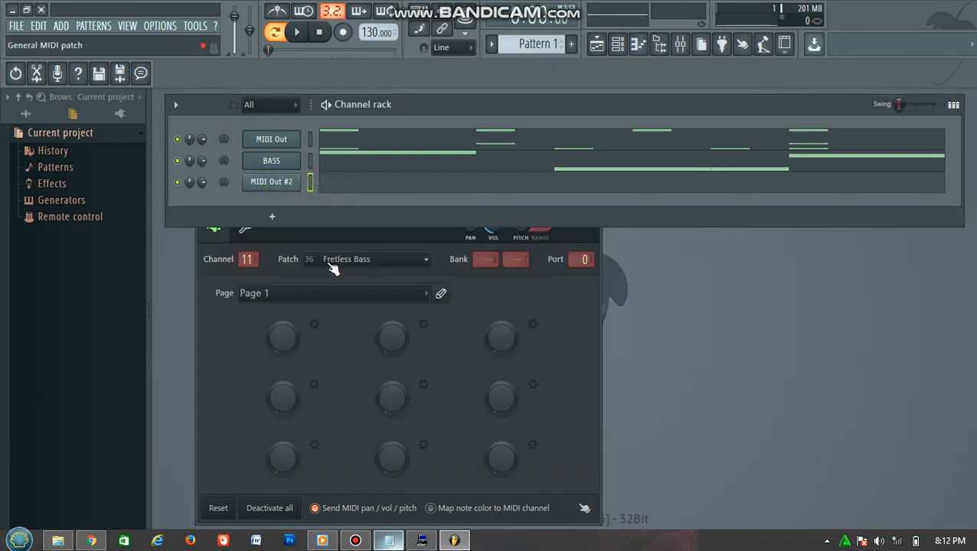
pyautogui.rightClick(285, 184)
pyautogui.click(318, 187)
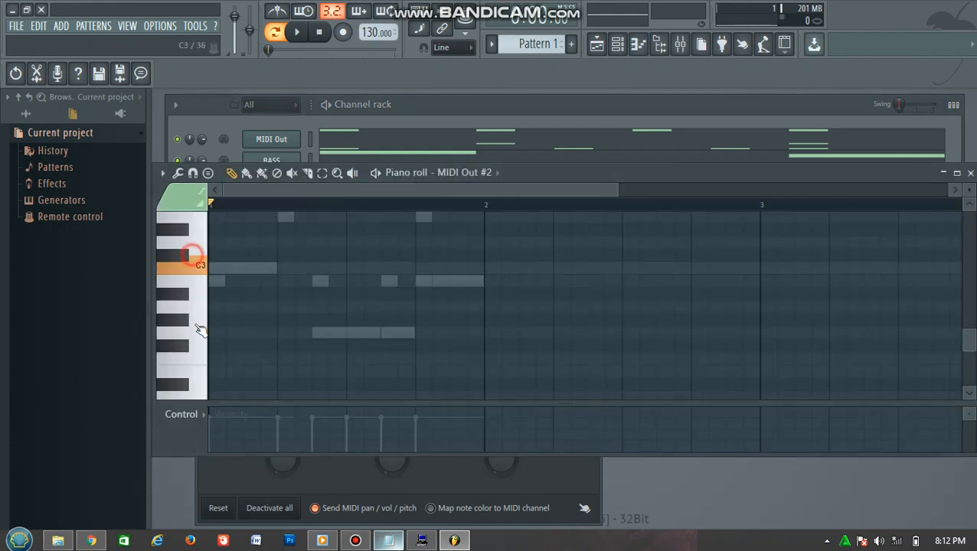
pyautogui.click(232, 126)
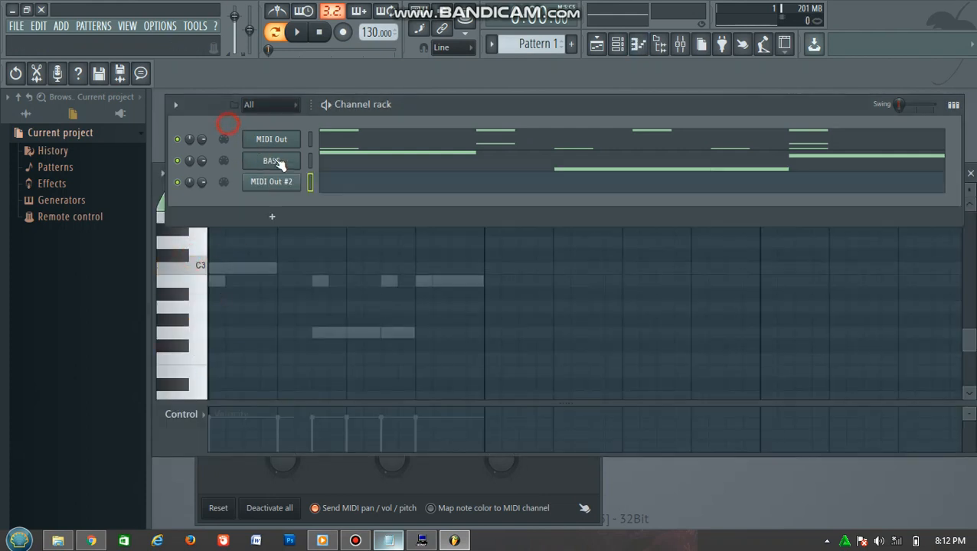
# - Replace MIDI Out #2 with a fresh MIDI Out instrument on channel 12 using the Acoustic Grand Piano patch
pyautogui.rightClick(278, 187)
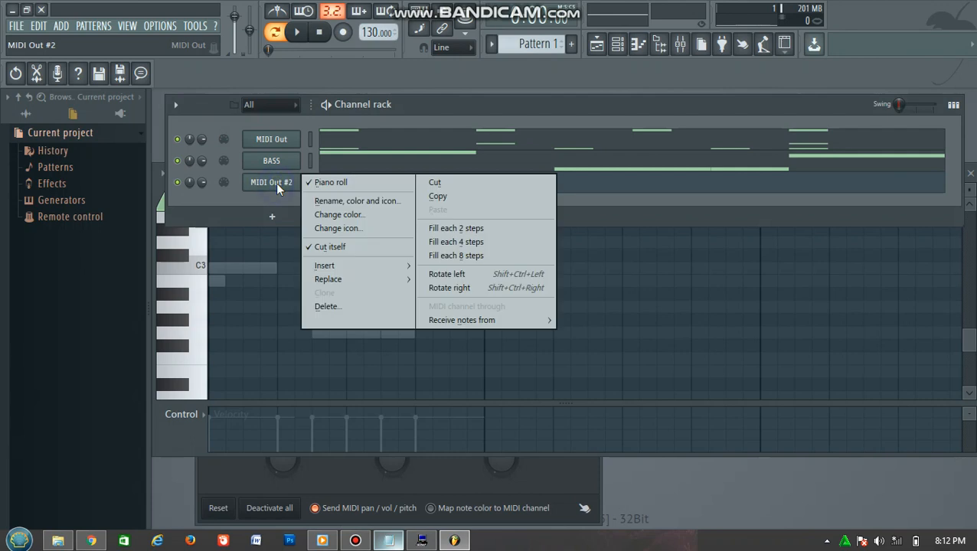
pyautogui.moveTo(358, 280)
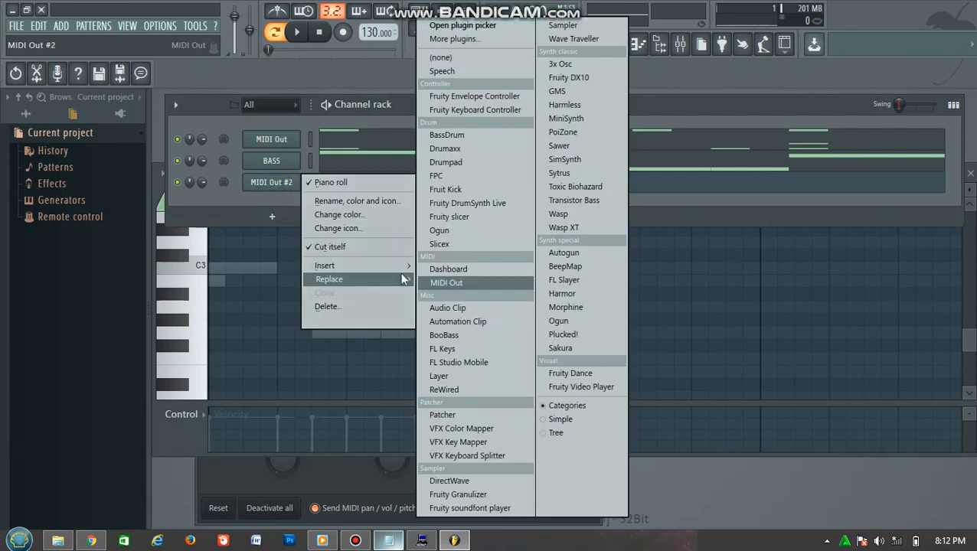
pyautogui.click(447, 283)
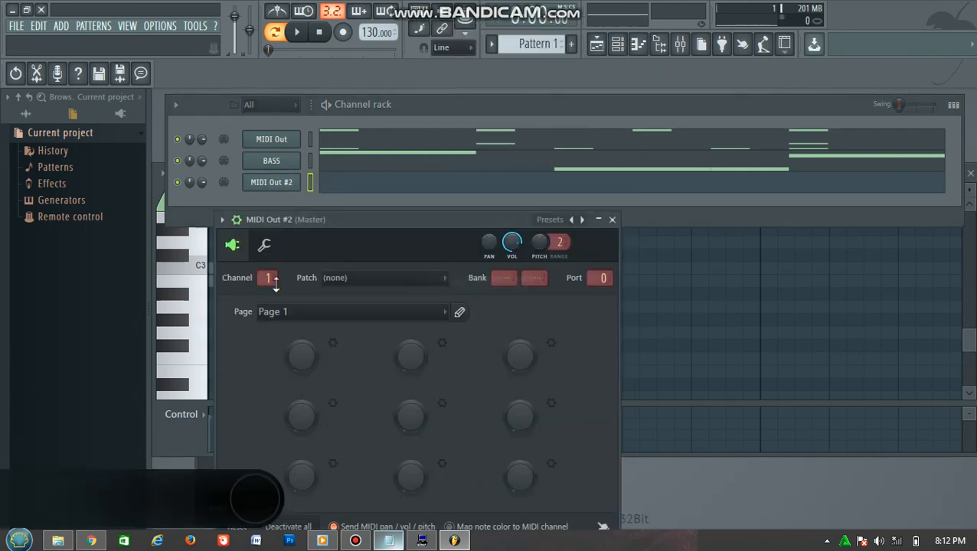
pyautogui.moveTo(298, 227); pyautogui.dragTo(302, 211)
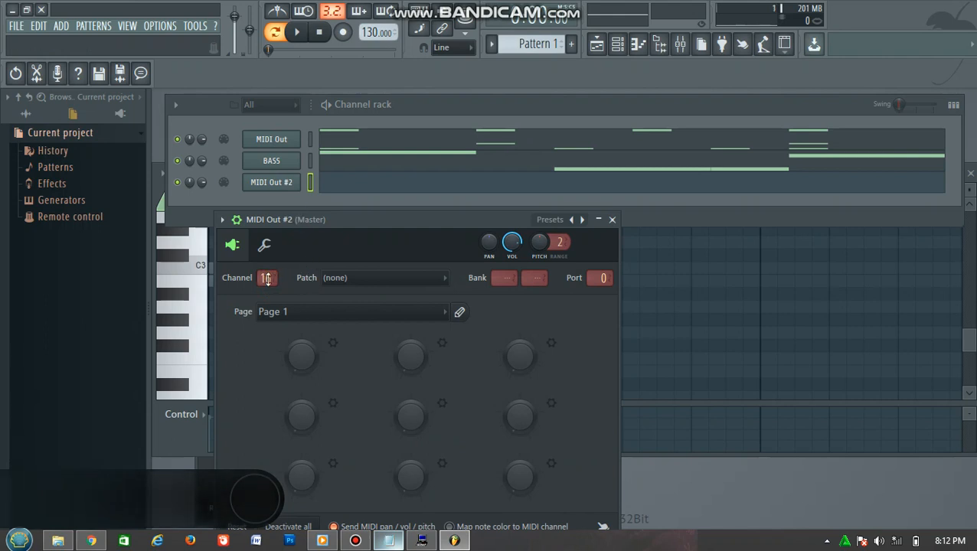
pyautogui.moveTo(268, 279); pyautogui.dragTo(268, 286)
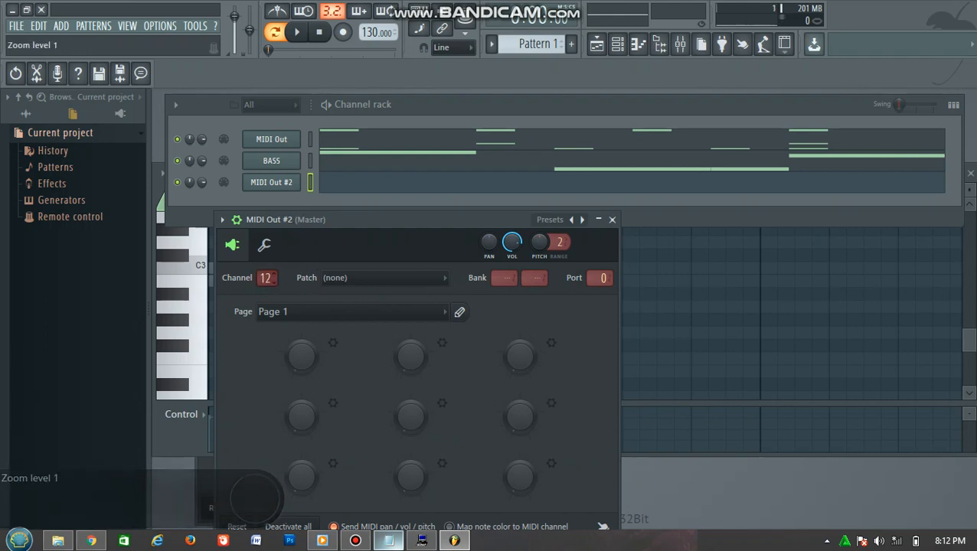
pyautogui.click(353, 279)
pyautogui.click(393, 85)
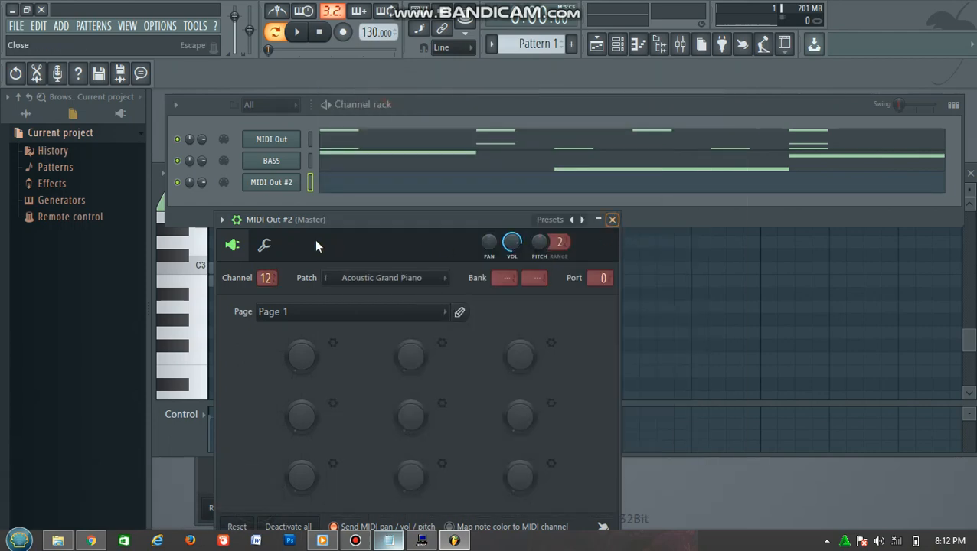
pyautogui.click(612, 220)
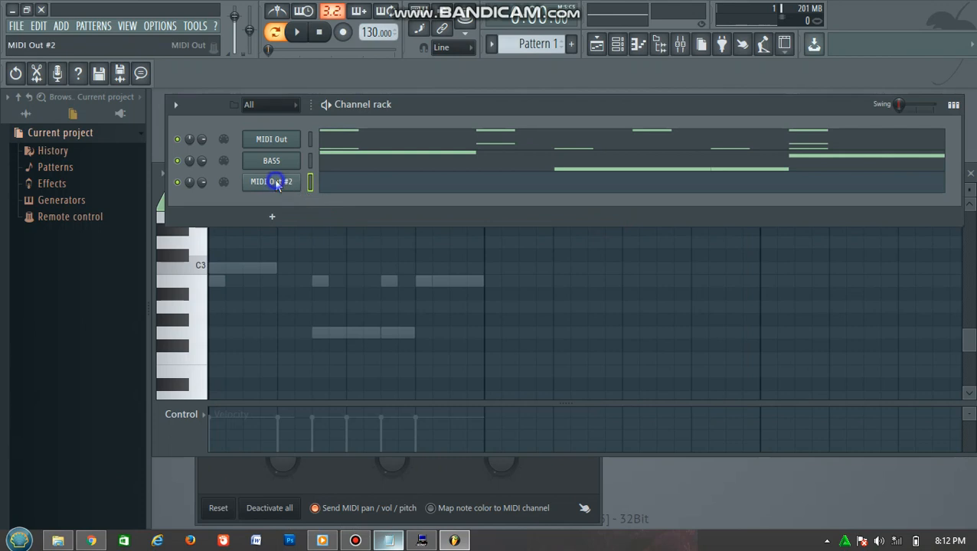
# - Reopen the MIDI Out #2 piano roll and audition piano keys from C3 up to C5
pyautogui.rightClick(274, 184)
pyautogui.click(322, 183)
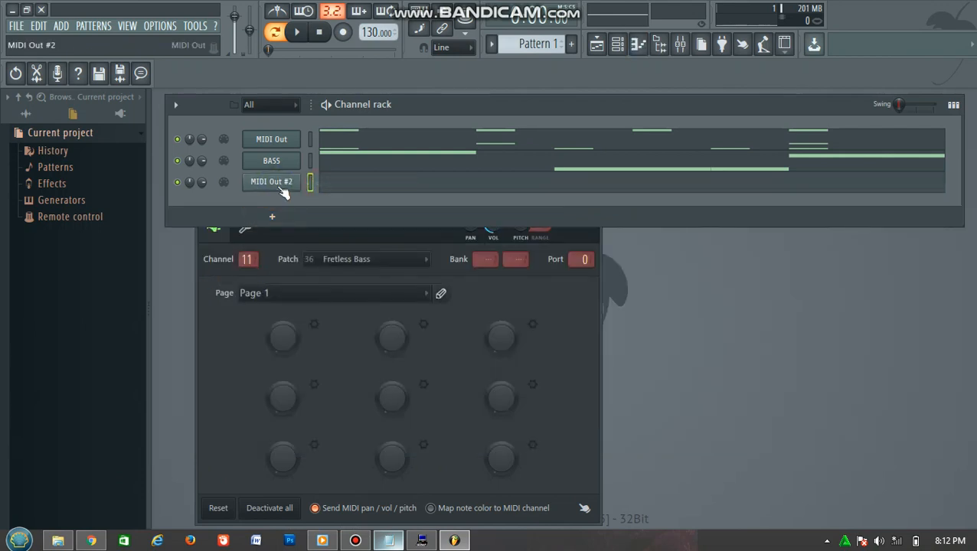
pyautogui.rightClick(285, 186)
pyautogui.click(320, 184)
pyautogui.moveTo(191, 277); pyautogui.dragTo(193, 300)
pyautogui.scroll(4, 197, 260)
pyautogui.click(201, 266)
pyautogui.scroll(3, 203, 272)
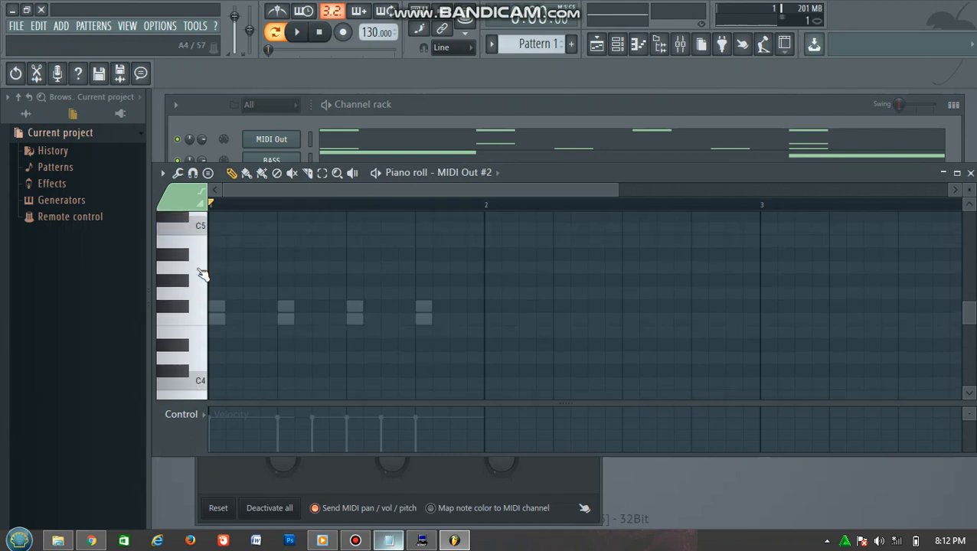
pyautogui.click(200, 229)
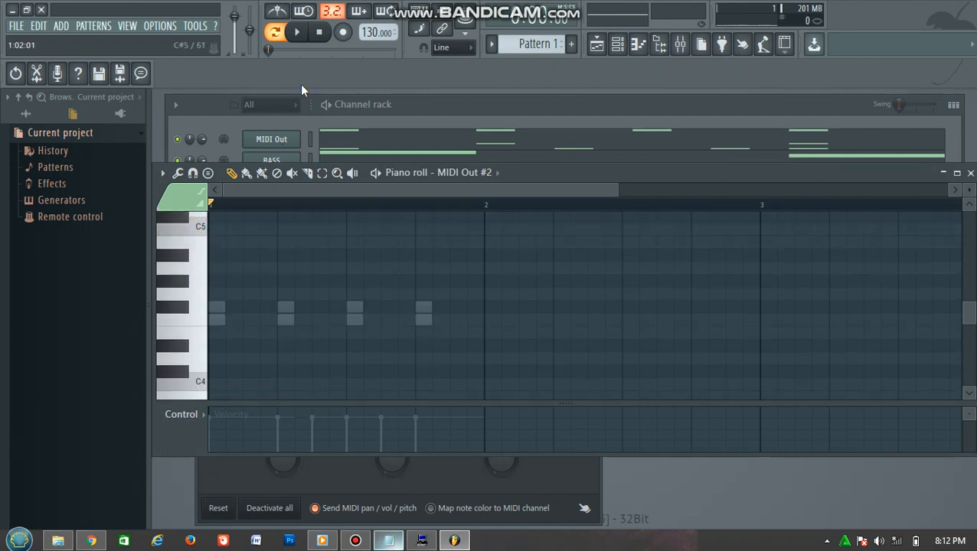
# - Start playback and place two-step C5 piano notes at steps 3, 7, 11 and 15 of bar 1
pyautogui.click(297, 32)
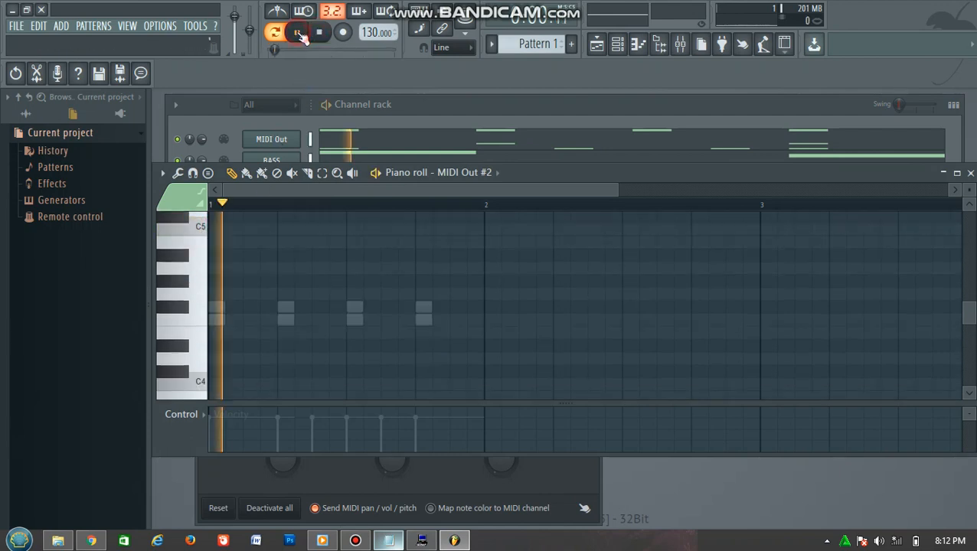
pyautogui.click(246, 229)
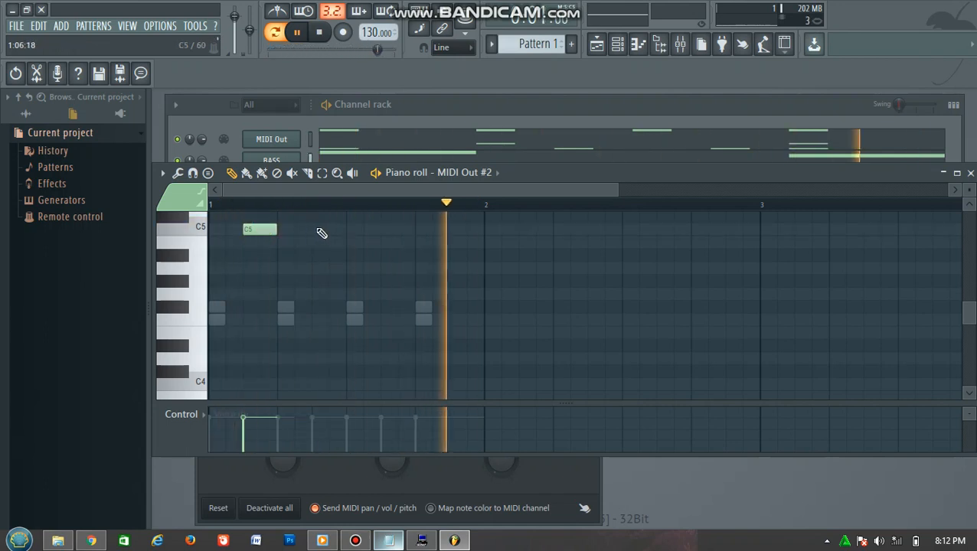
pyautogui.click(316, 229)
pyautogui.click(384, 229)
pyautogui.click(455, 229)
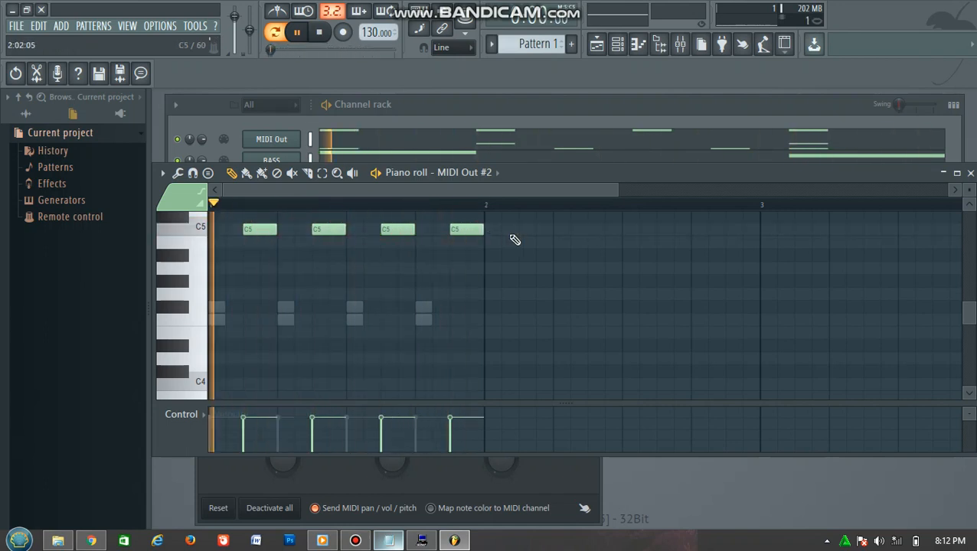
# - Add two-step E5 notes above the four C5 notes in bar 1, stopping playback along the way
pyautogui.scroll(4, 515, 239)
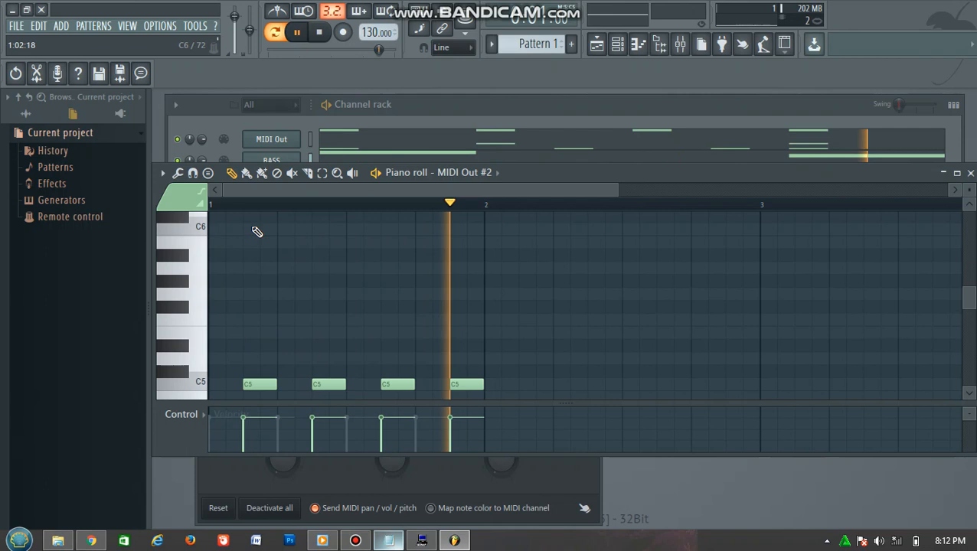
pyautogui.click(247, 334)
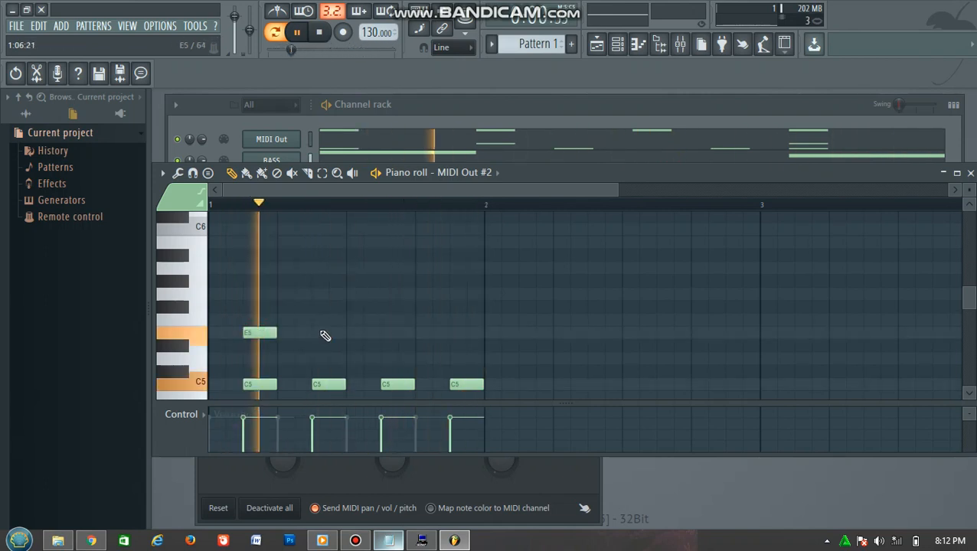
pyautogui.click(314, 332)
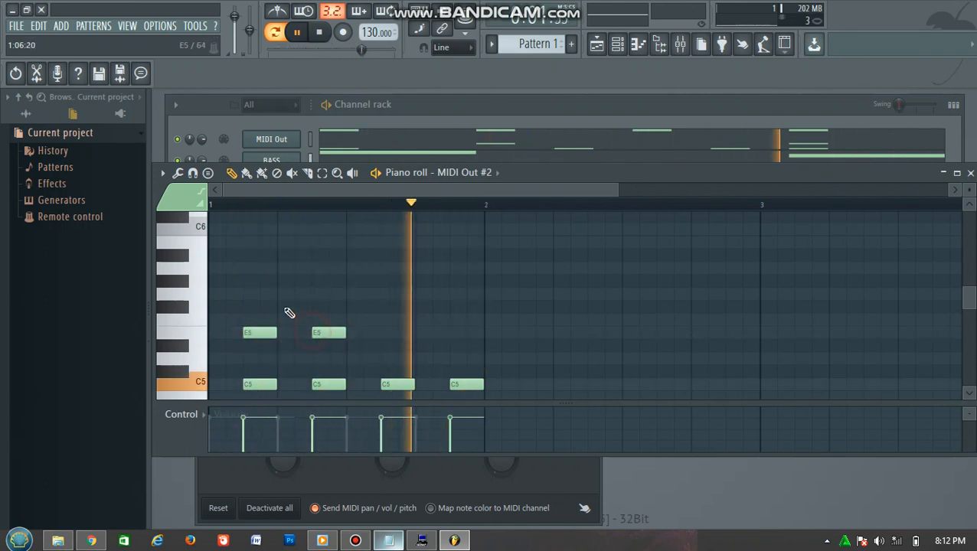
pyautogui.click(319, 31)
pyautogui.click(384, 335)
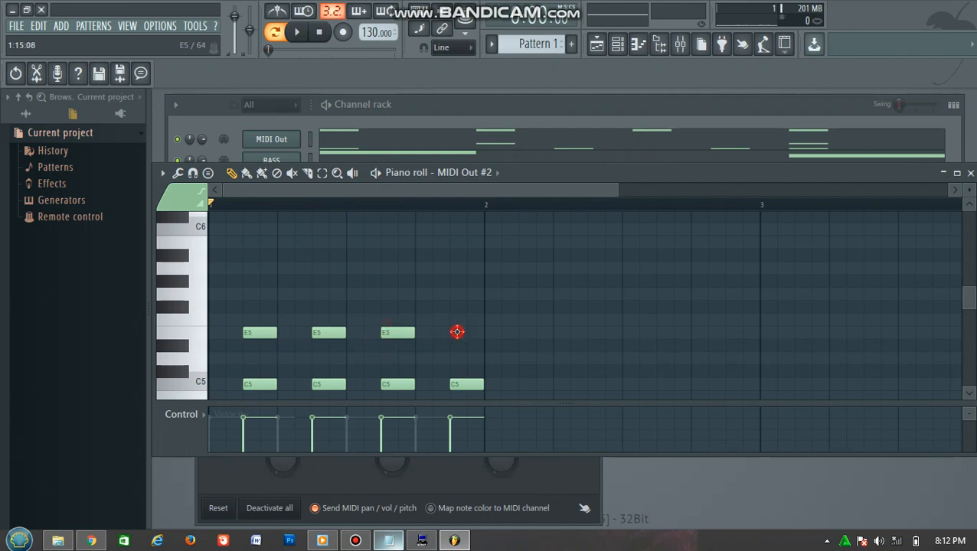
pyautogui.click(457, 331)
# - Add two-step G5 notes at steps 3, 7, 11 and 15 to complete the C major chords
pyautogui.click(242, 294)
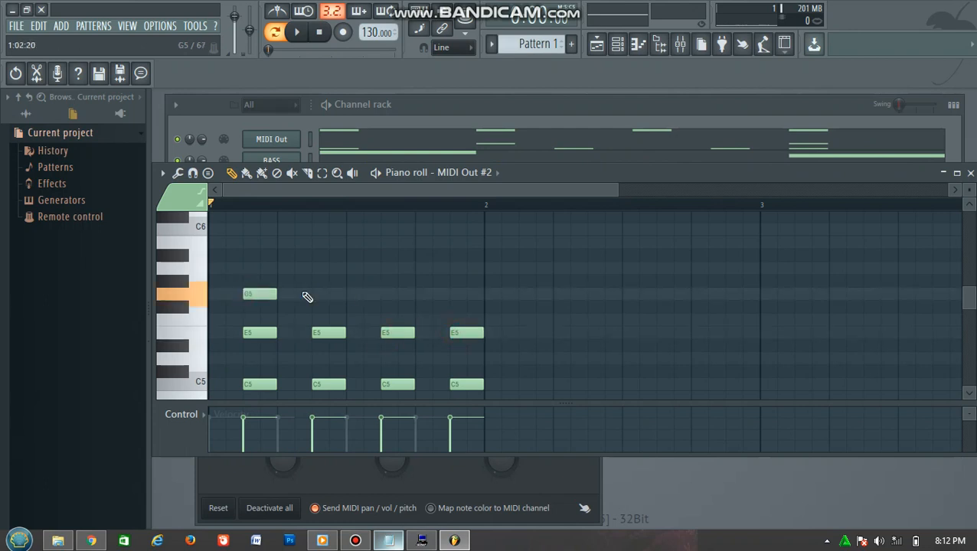
pyautogui.click(314, 294)
pyautogui.click(382, 293)
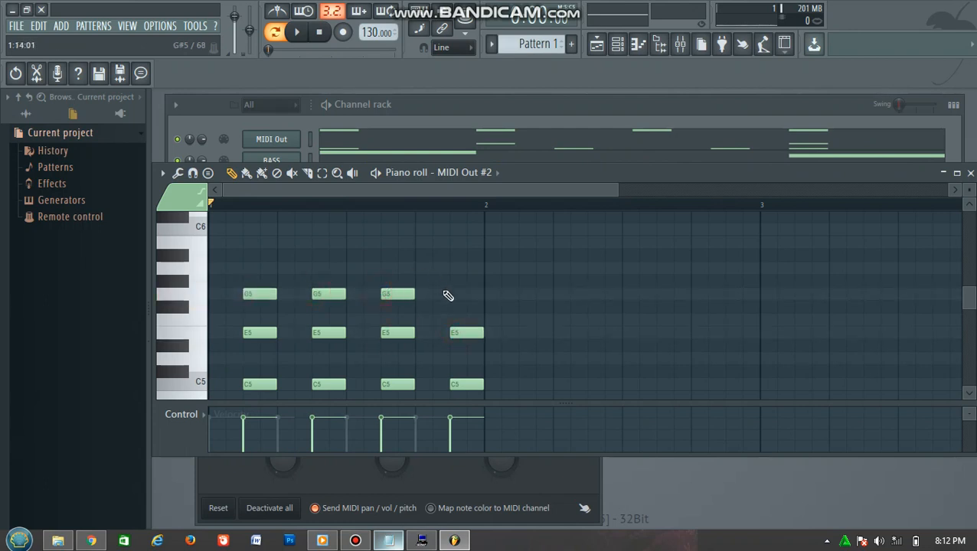
pyautogui.click(462, 296)
pyautogui.moveTo(478, 293); pyautogui.dragTo(462, 293)
# - Add two-step C6 notes at steps 3, 7, 11 and 15 above the C major chords, stopping playback along the way
pyautogui.click(300, 36)
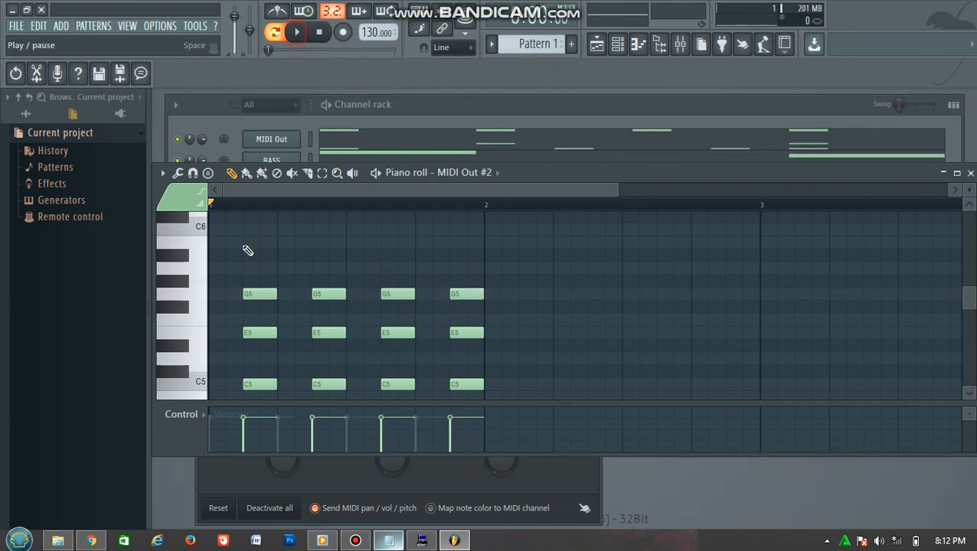
pyautogui.click(250, 229)
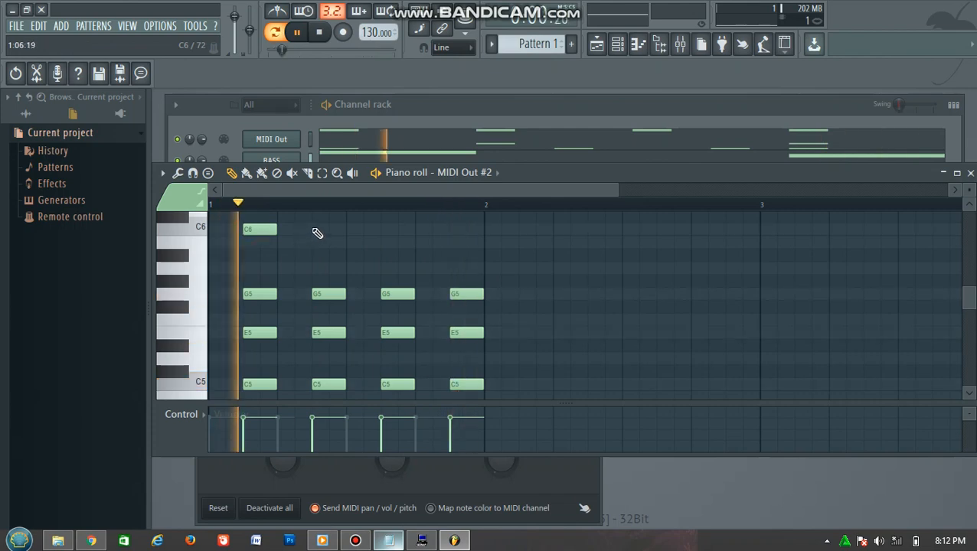
pyautogui.press('space')
pyautogui.click(318, 229)
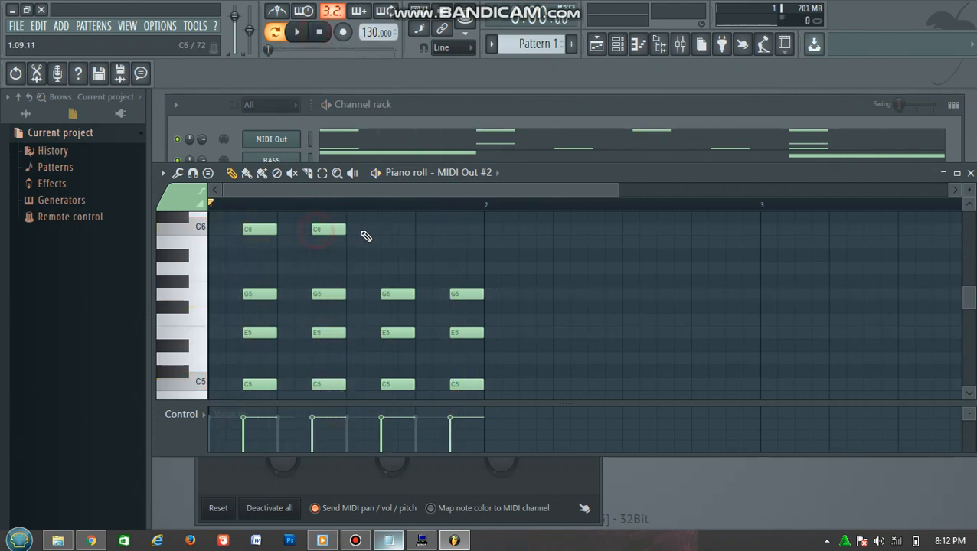
pyautogui.click(383, 231)
pyautogui.click(455, 230)
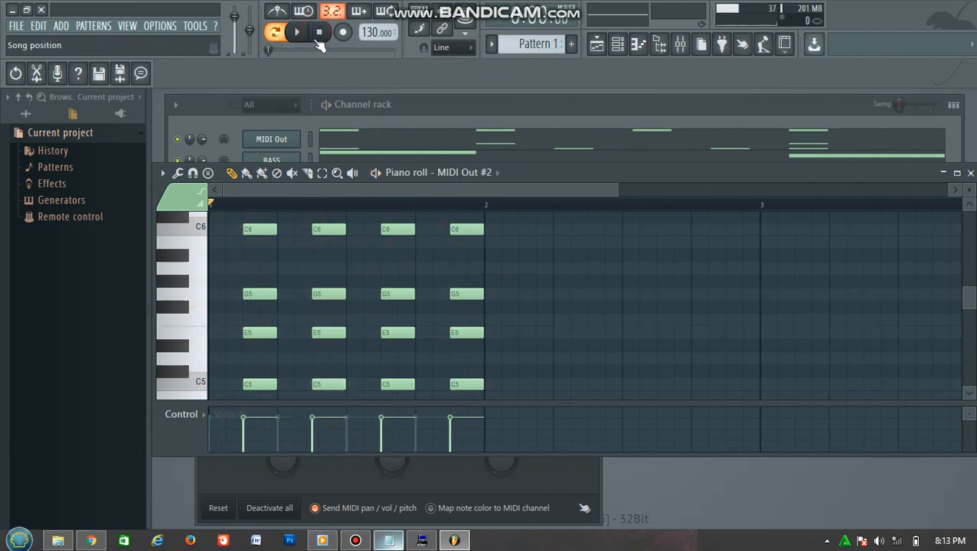
# - Play back the finished pattern and highlight the closing Notepad lines about saving and opening One Man Band
pyautogui.click(297, 32)
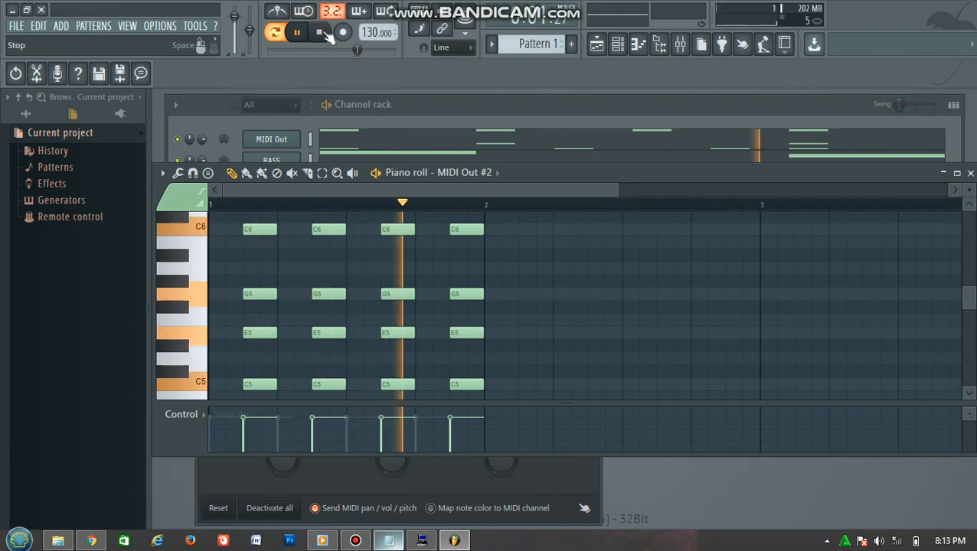
pyautogui.click(325, 34)
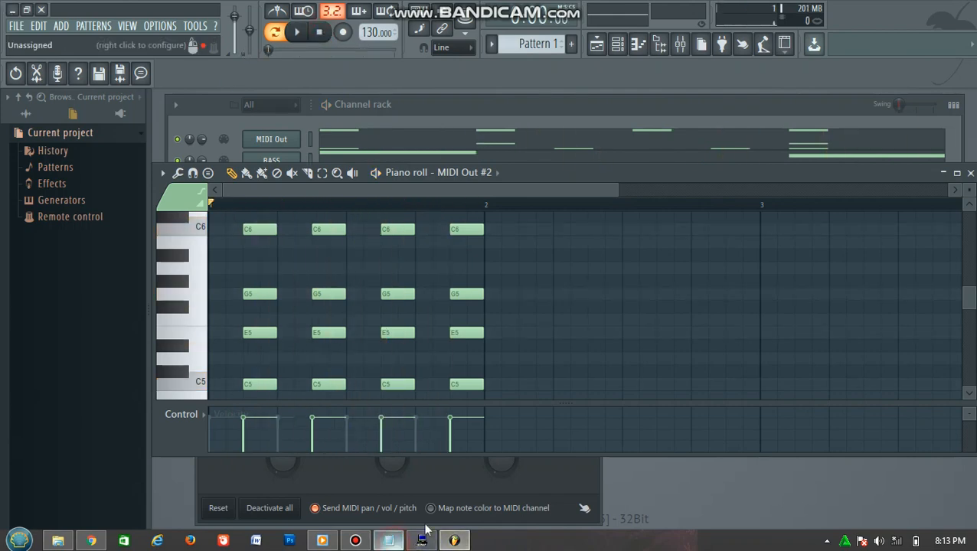
pyautogui.click(389, 541)
pyautogui.moveTo(604, 264); pyautogui.dragTo(870, 290)
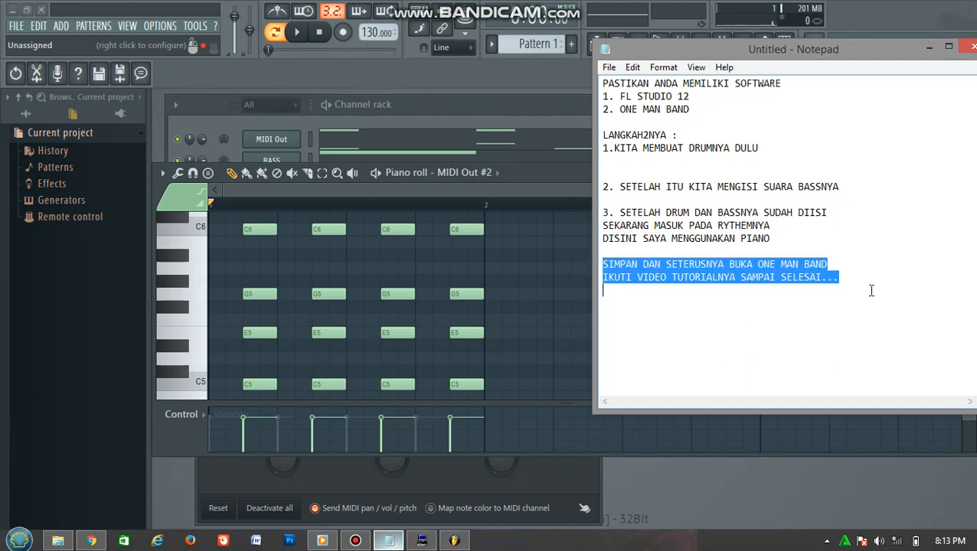
# - Export the pattern as a MIDI file named STYLE MAIN A into folder a on Local Disk (D:) and start rendering
pyautogui.click(18, 26)
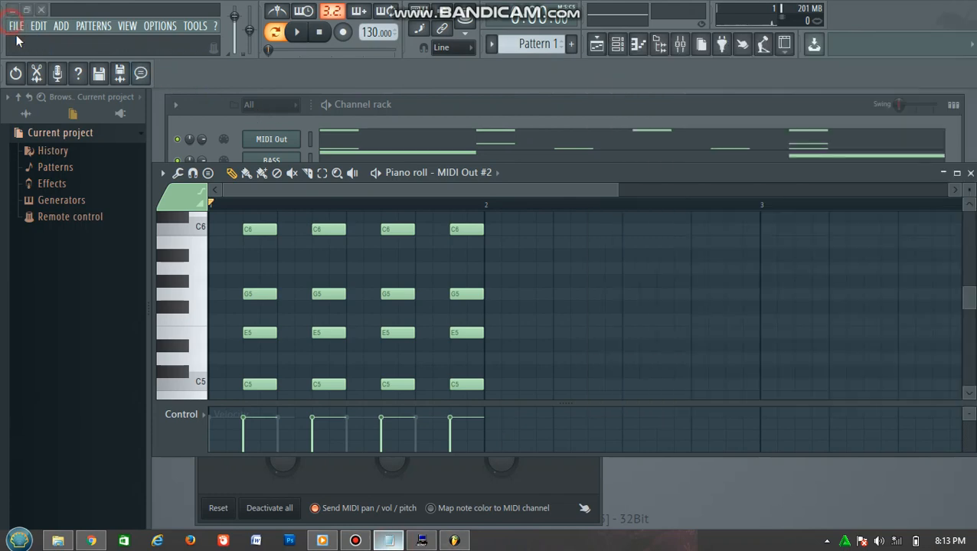
pyautogui.click(19, 26)
pyautogui.moveTo(61, 147)
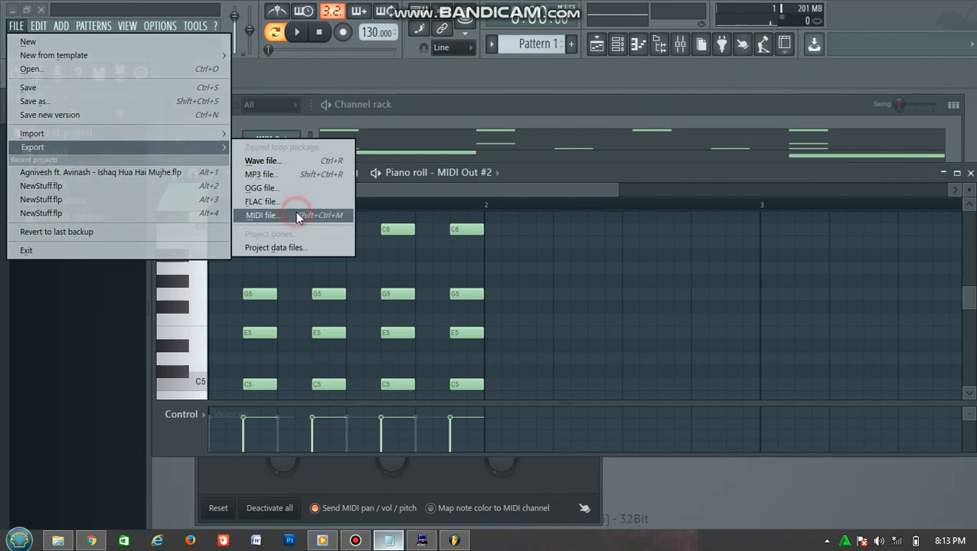
pyautogui.click(295, 213)
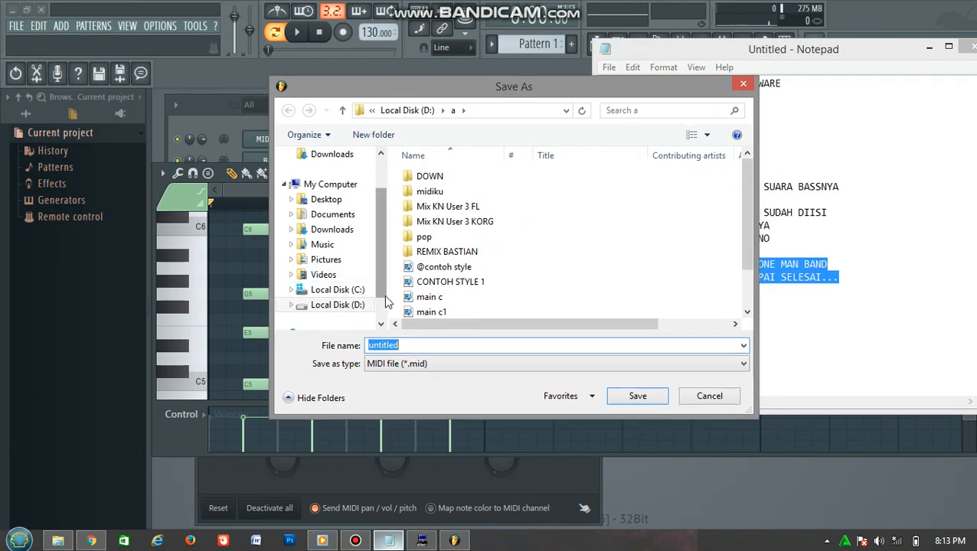
pyautogui.click(348, 304)
pyautogui.doubleClick(425, 200)
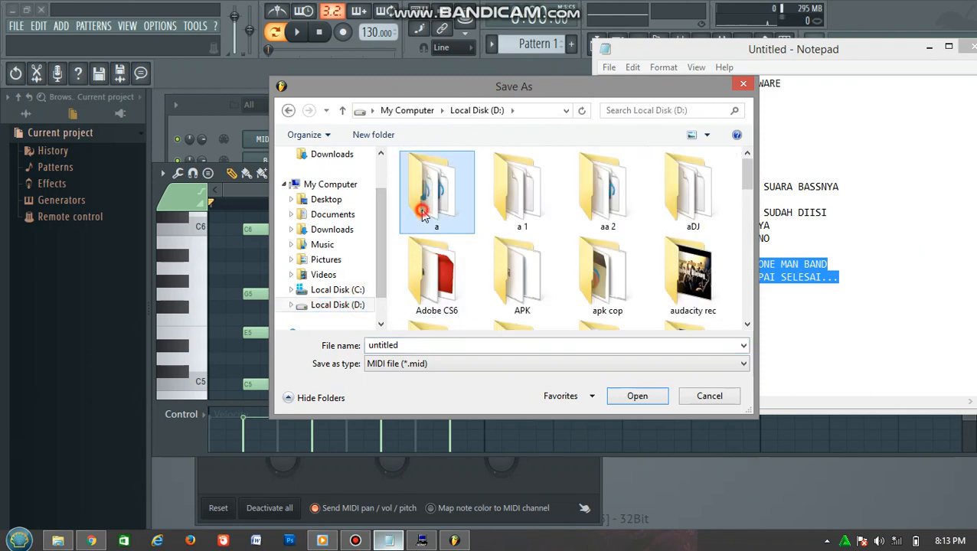
pyautogui.click(465, 345)
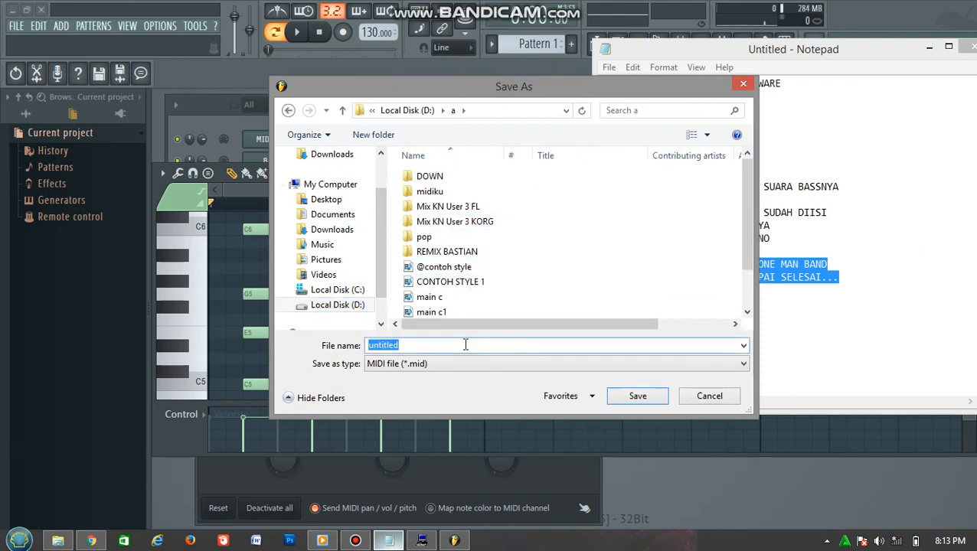
pyautogui.write('STY')
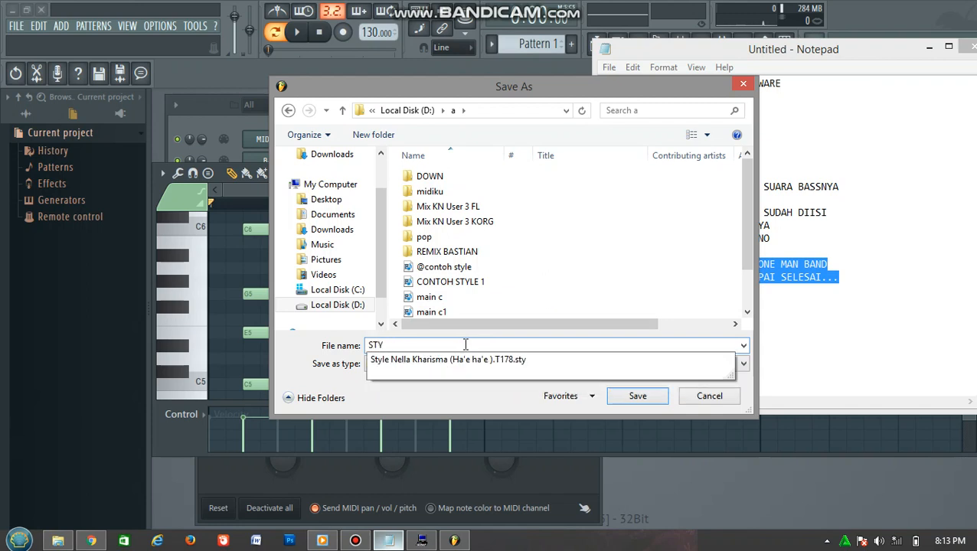
pyautogui.write('LE MAIN A')
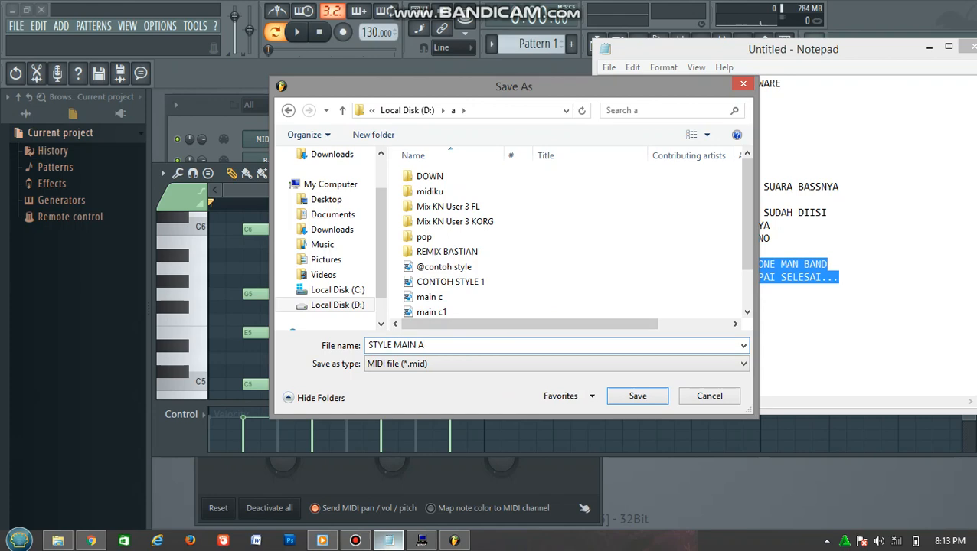
pyautogui.click(638, 397)
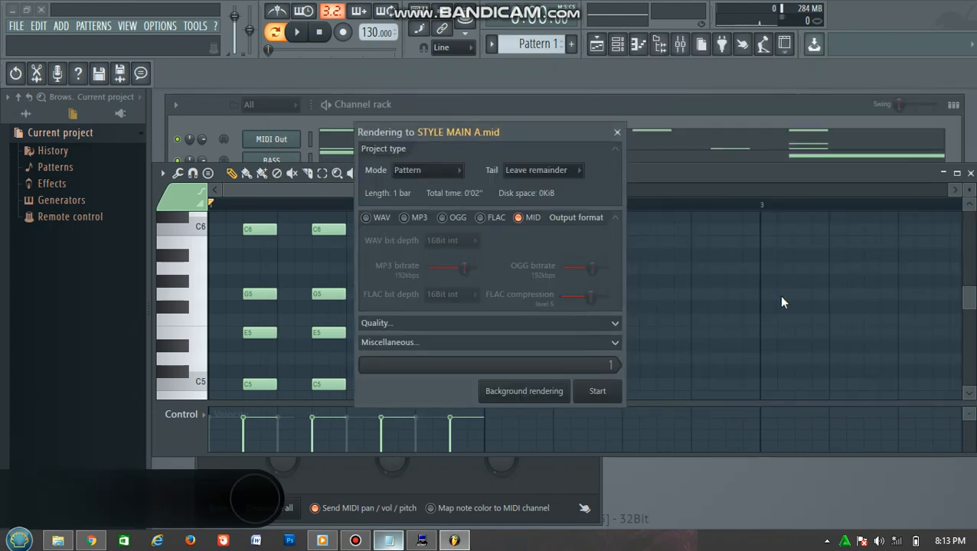
pyautogui.click(610, 392)
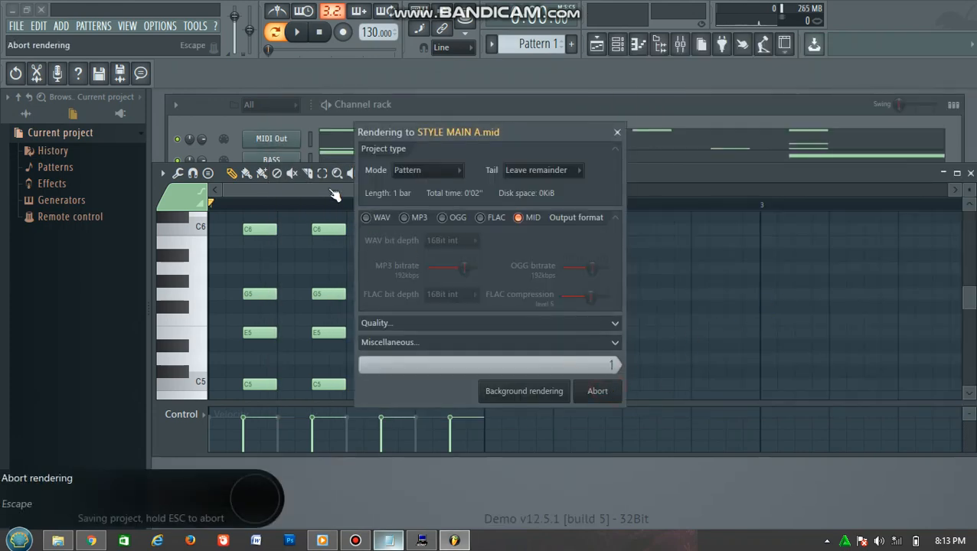
# - Switch to One Man Band and open its Style Maker window
pyautogui.click(210, 122)
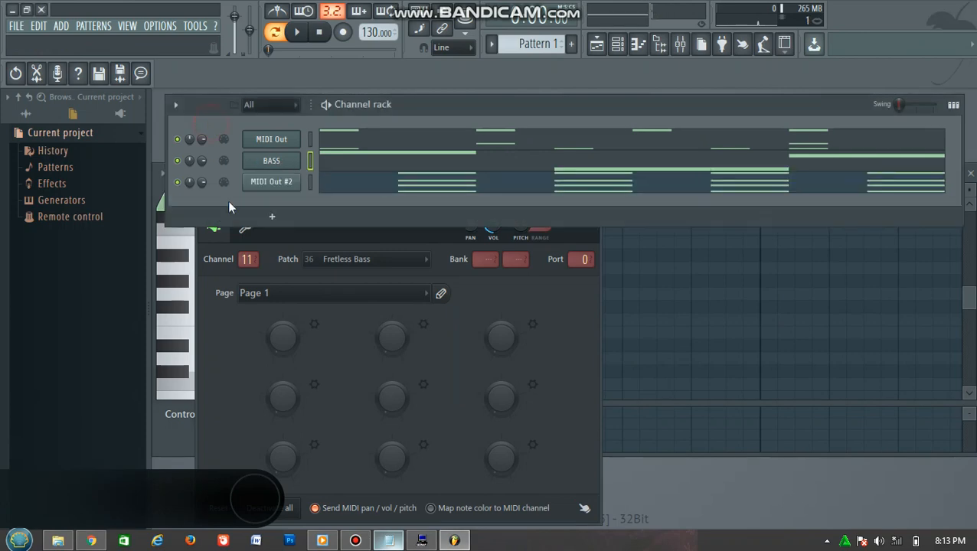
pyautogui.click(421, 541)
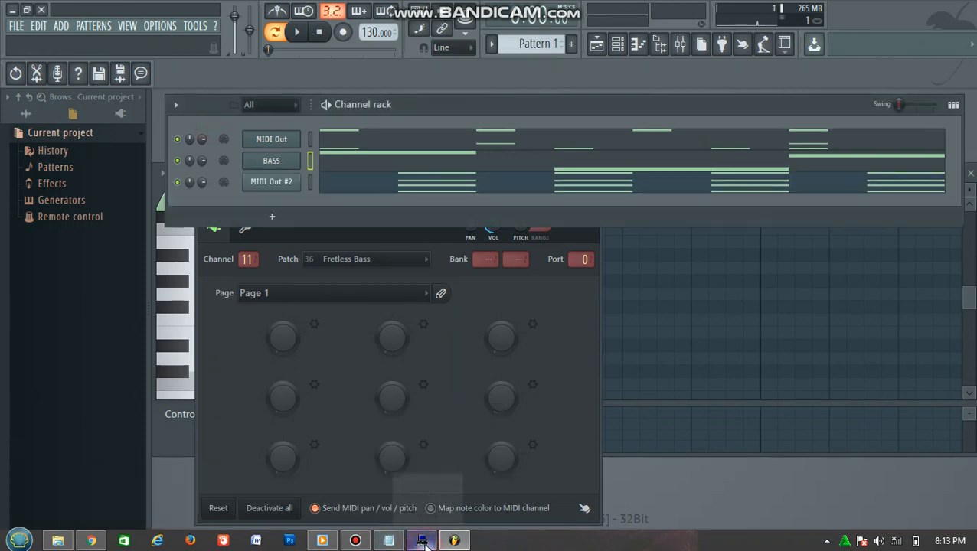
pyautogui.click(240, 90)
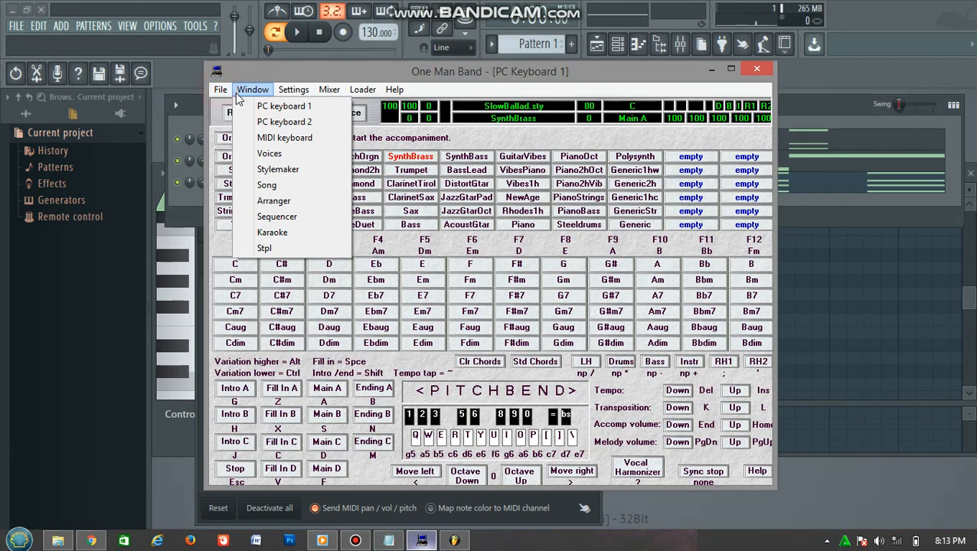
pyautogui.click(233, 103)
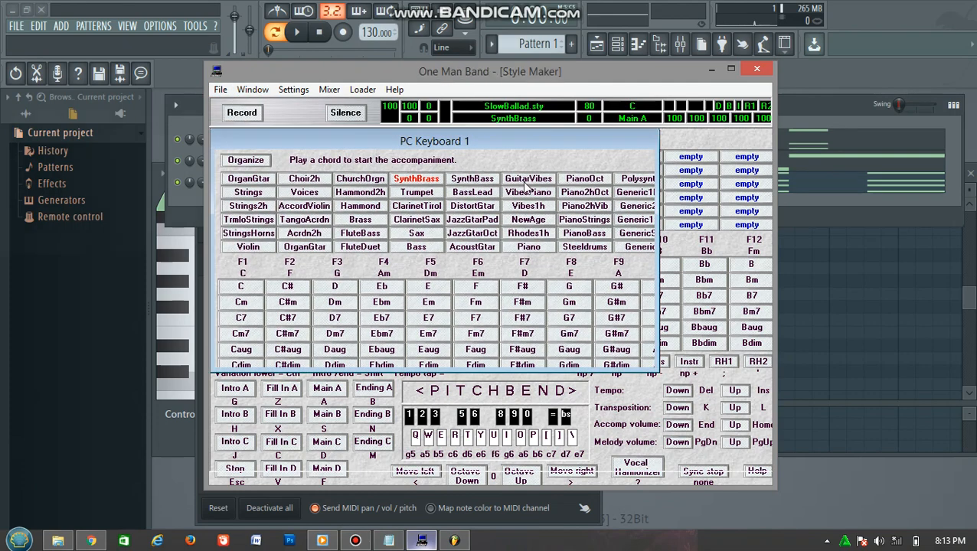
# - Create a new style part Main A with a length of 1
pyautogui.press('Tab')
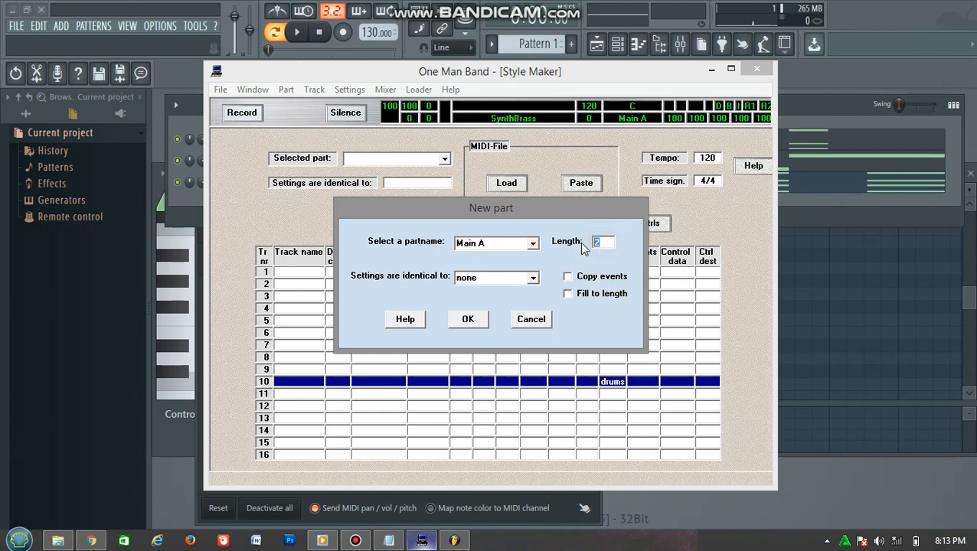
pyautogui.write('1')
pyautogui.click(532, 243)
pyautogui.click(532, 243)
pyautogui.click(468, 319)
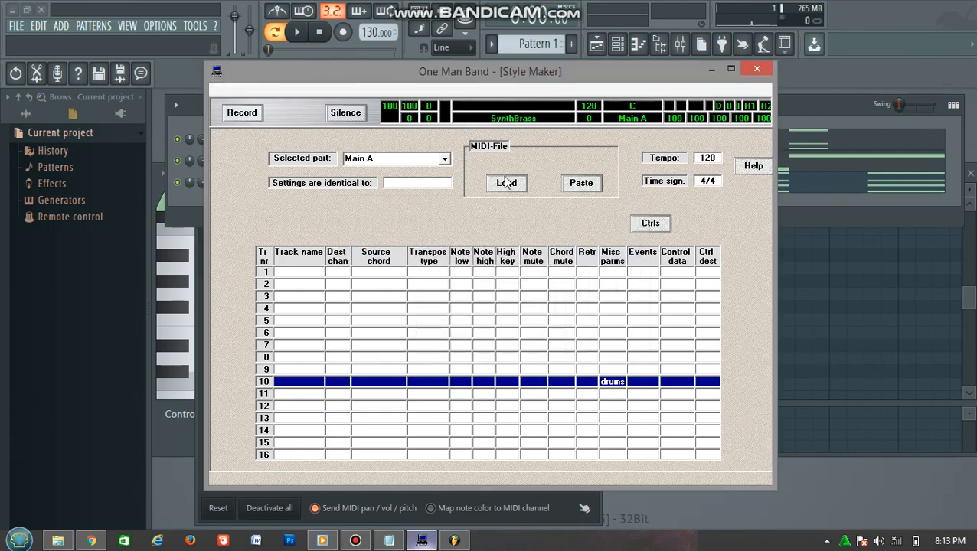
# - Load the MIDI file STYLE MAIN A from folder a on Local Disk (D:) into Style Maker
pyautogui.click(506, 182)
pyautogui.click(618, 328)
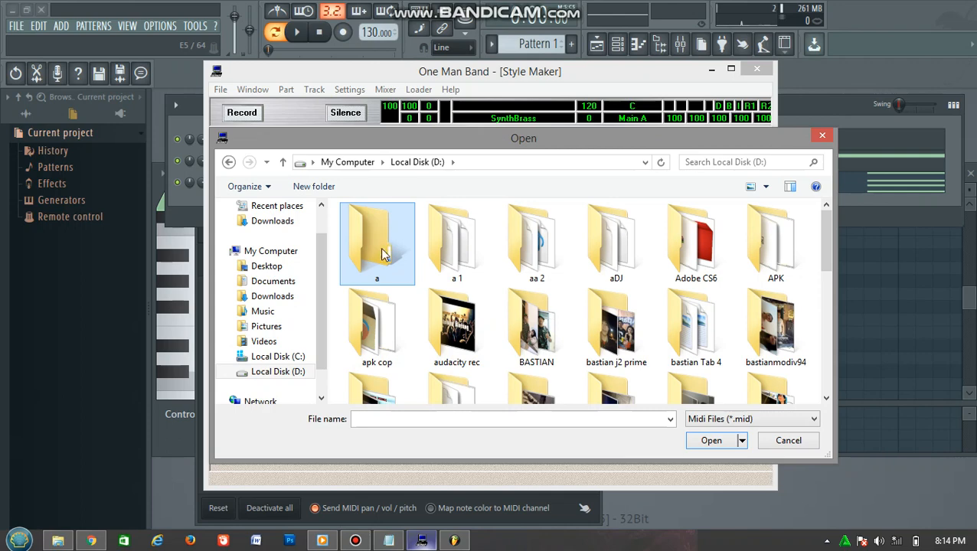
pyautogui.doubleClick(385, 255)
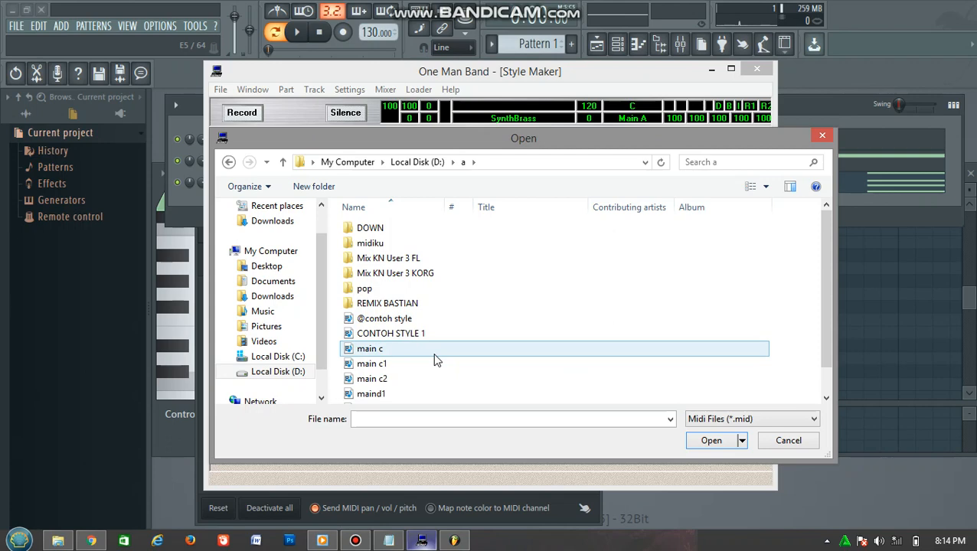
pyautogui.scroll(-1, 436, 360)
pyautogui.click(397, 398)
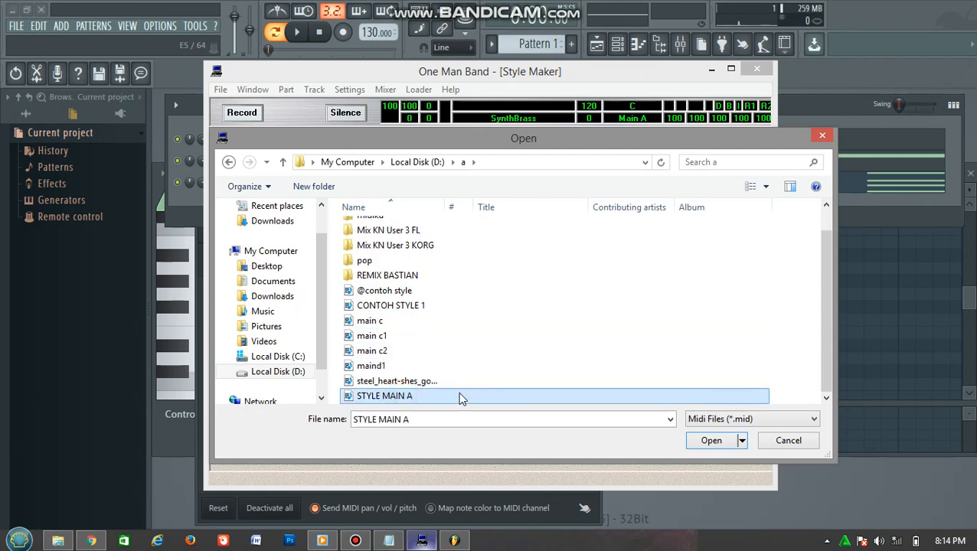
pyautogui.click(711, 441)
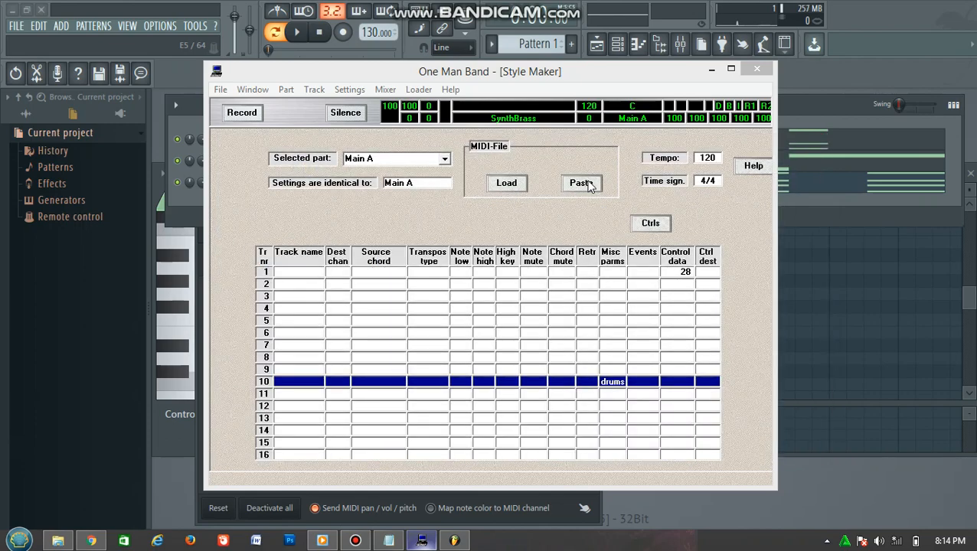
# - Minimize FL Studio and refresh the desktop behind the Style Maker window
pyautogui.click(585, 183)
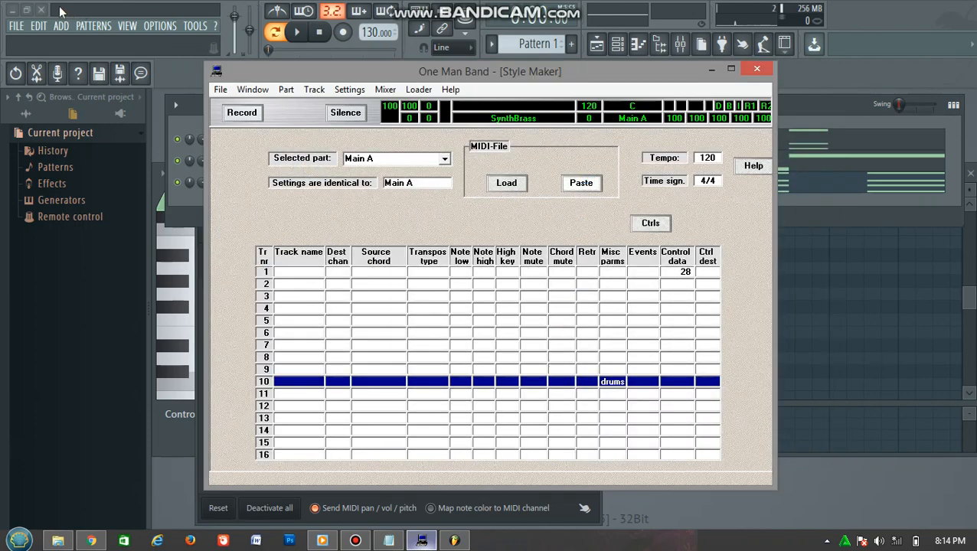
pyautogui.click(574, 189)
pyautogui.click(11, 9)
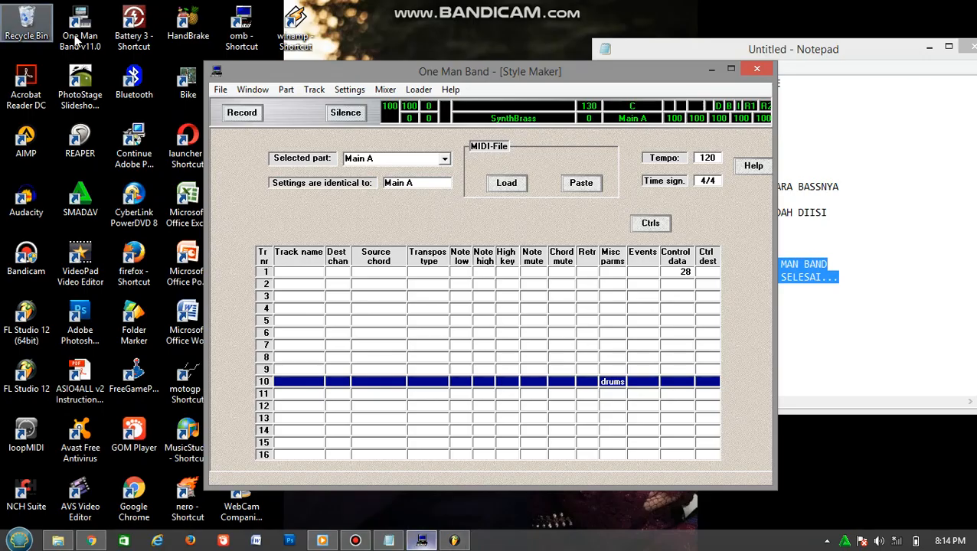
pyautogui.rightClick(435, 36)
pyautogui.click(481, 74)
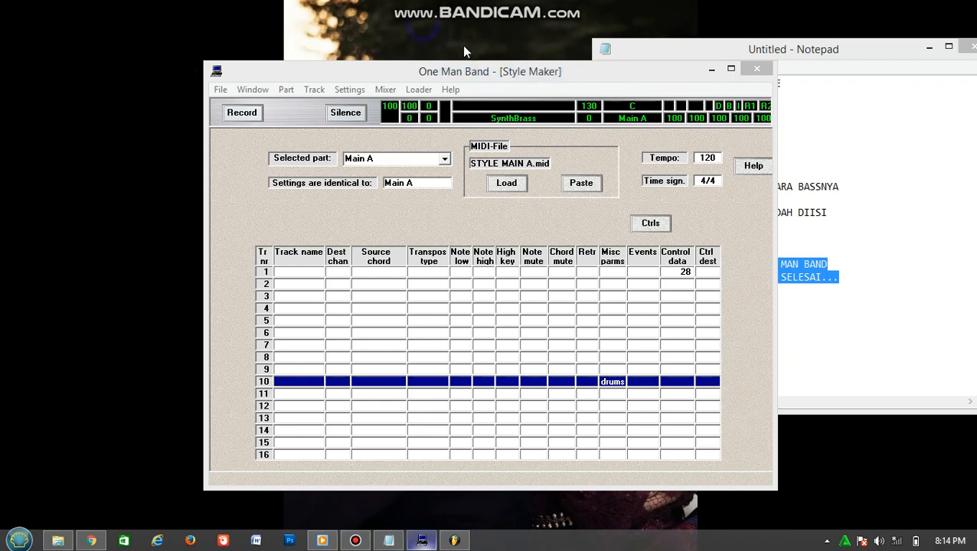
pyautogui.rightClick(422, 26)
pyautogui.click(501, 67)
# - Paste the loaded MIDI file into the Main A part with transposition type Bypass and audition it briefly
pyautogui.moveTo(560, 71); pyautogui.dragTo(441, 62)
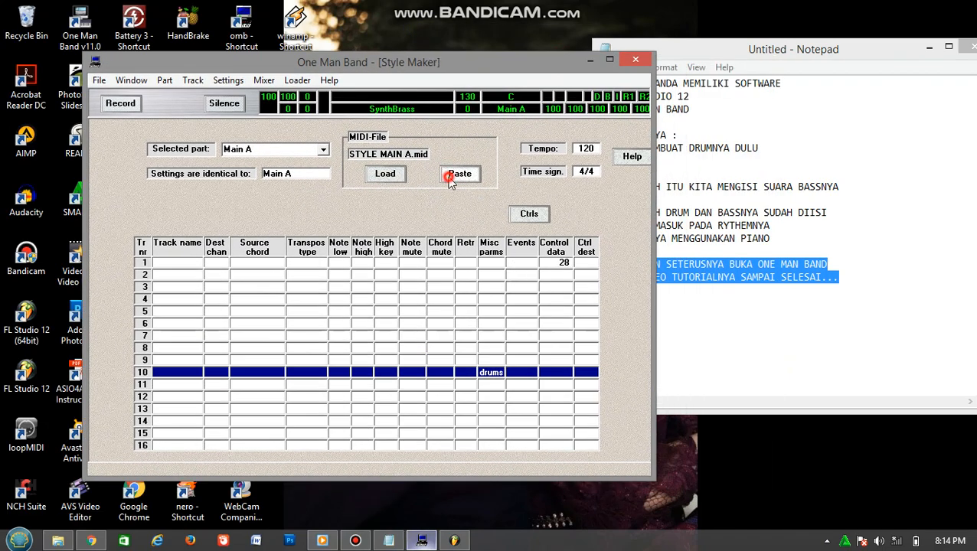
pyautogui.click(458, 175)
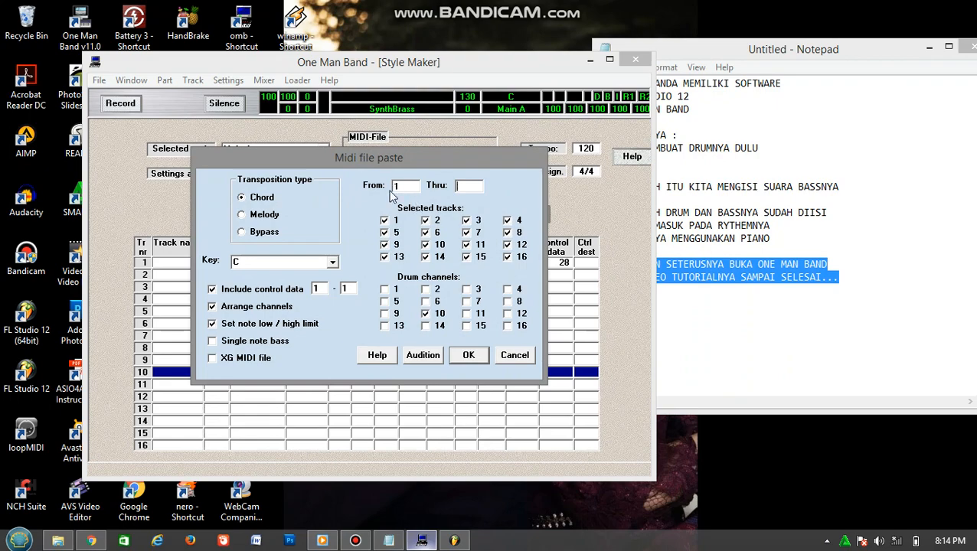
pyautogui.click(242, 231)
pyautogui.click(464, 354)
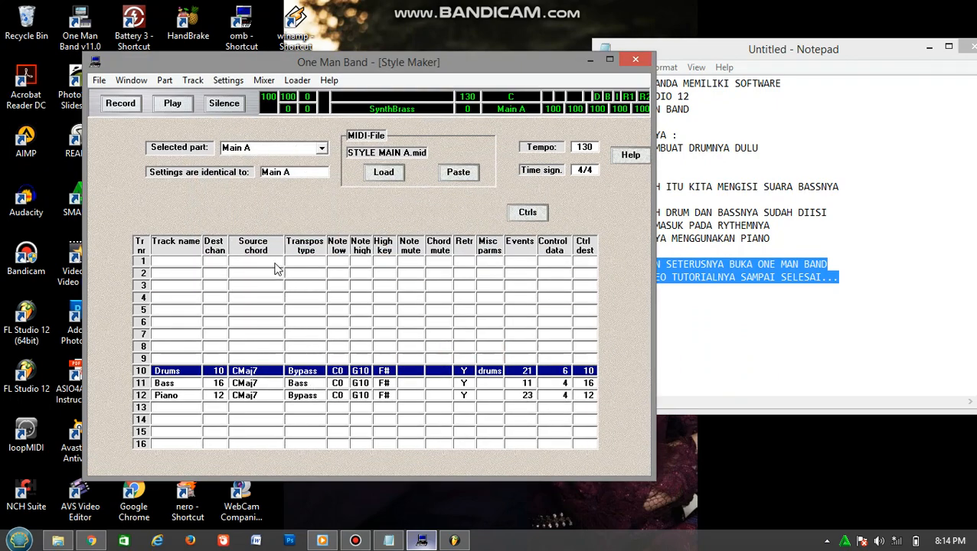
pyautogui.click(175, 105)
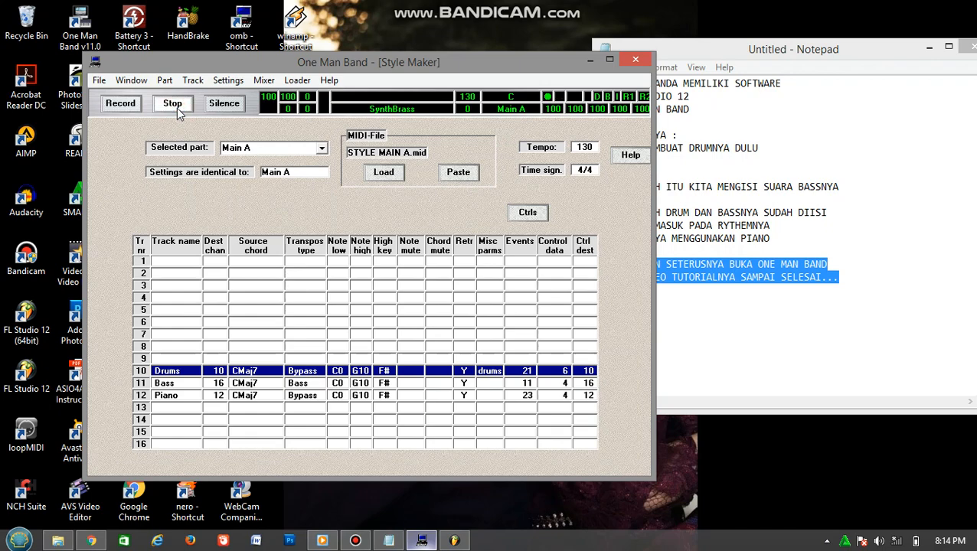
pyautogui.click(176, 108)
# - Set the transposition type of the Piano track in the Main A part to Chord
pyautogui.click(301, 395)
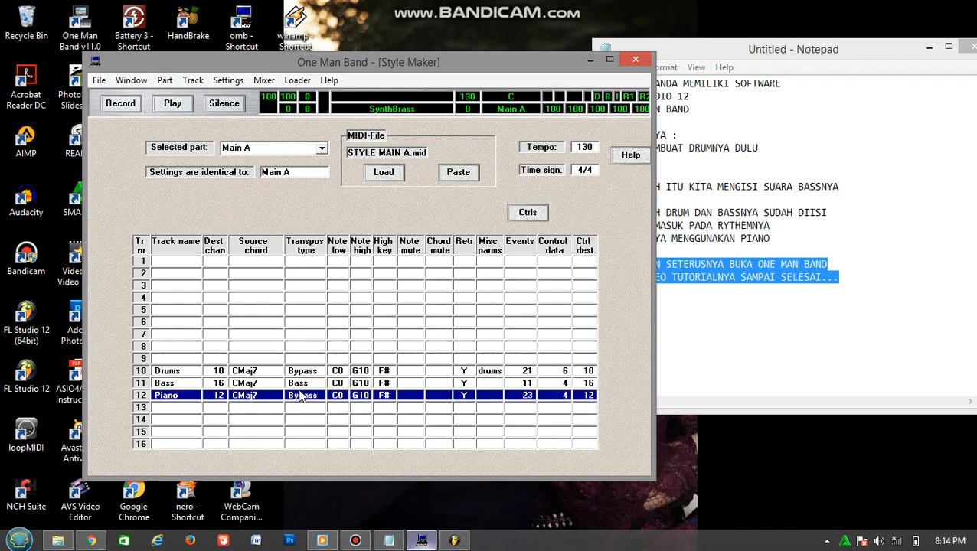
pyautogui.doubleClick(322, 400)
pyautogui.click(429, 254)
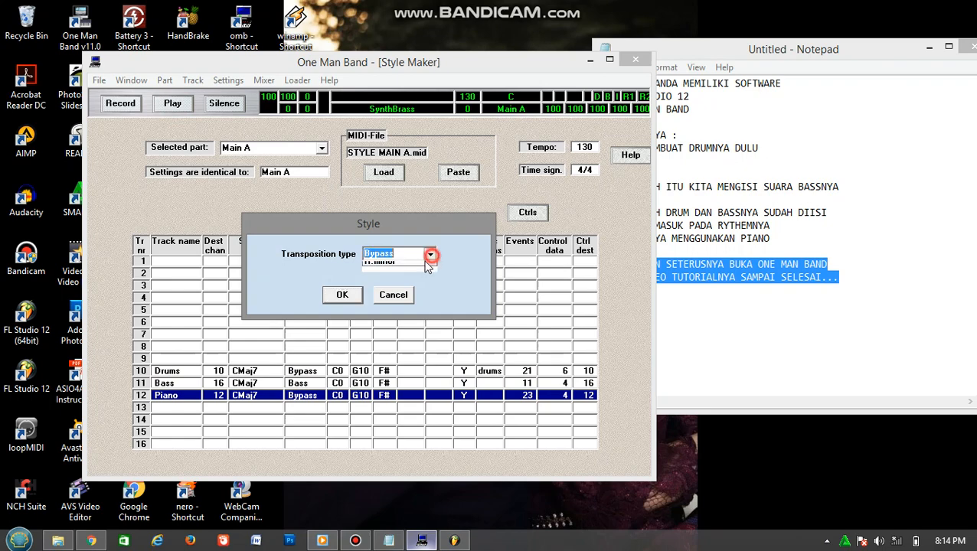
pyautogui.click(398, 286)
pyautogui.click(342, 296)
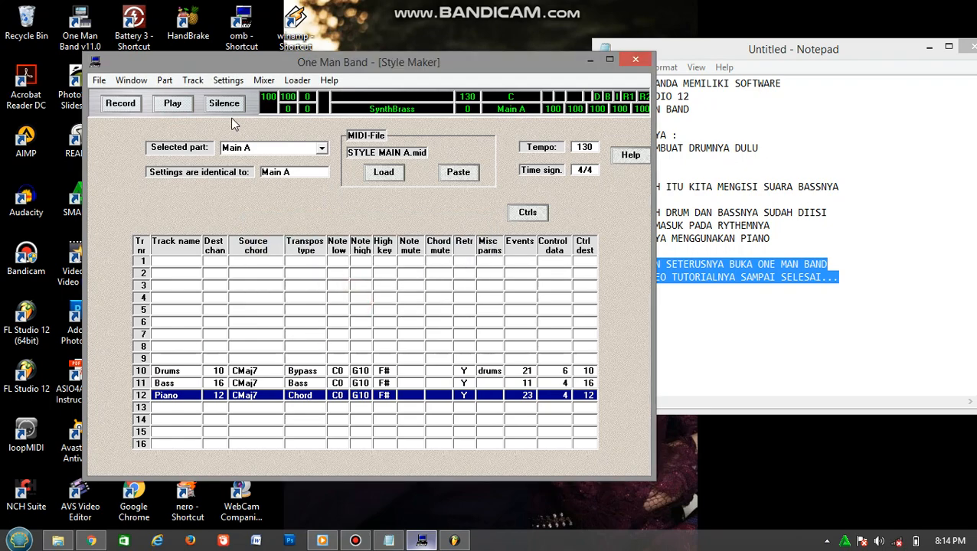
# - Switch One Man Band from the Style Maker to the PC Keyboard 1 view
pyautogui.click(176, 108)
pyautogui.click(131, 80)
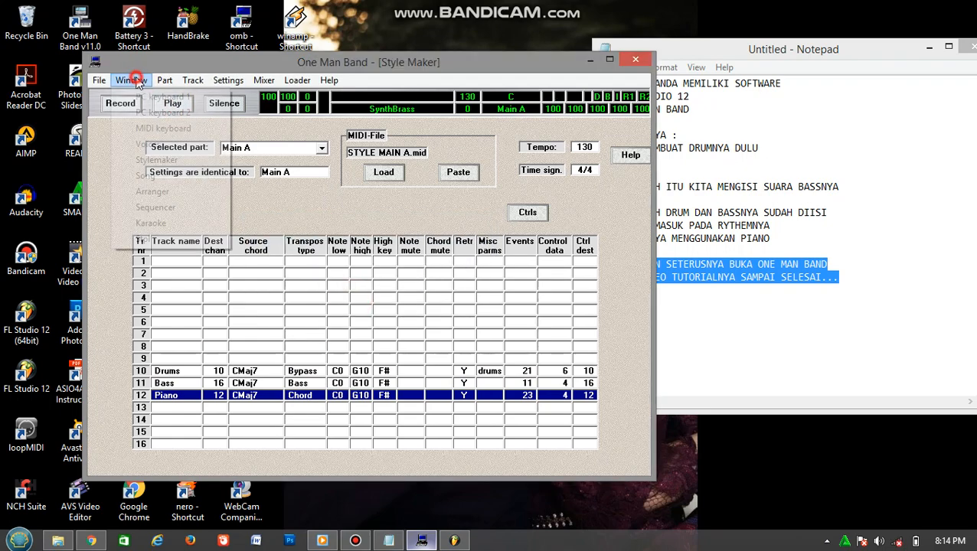
pyautogui.click(176, 96)
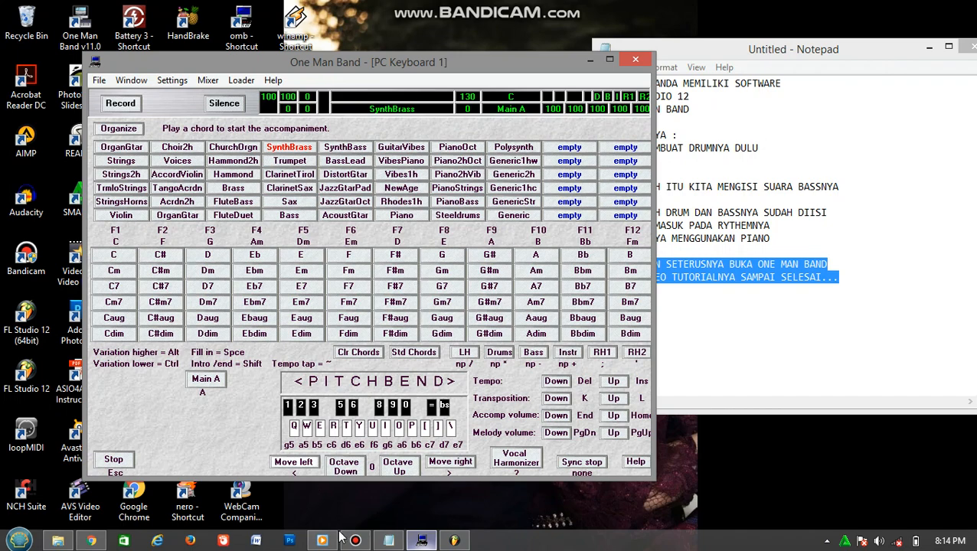
# - Switch to FL Studio and play Pattern 1 briefly to hear the original drum, bass and piano parts
pyautogui.click(454, 541)
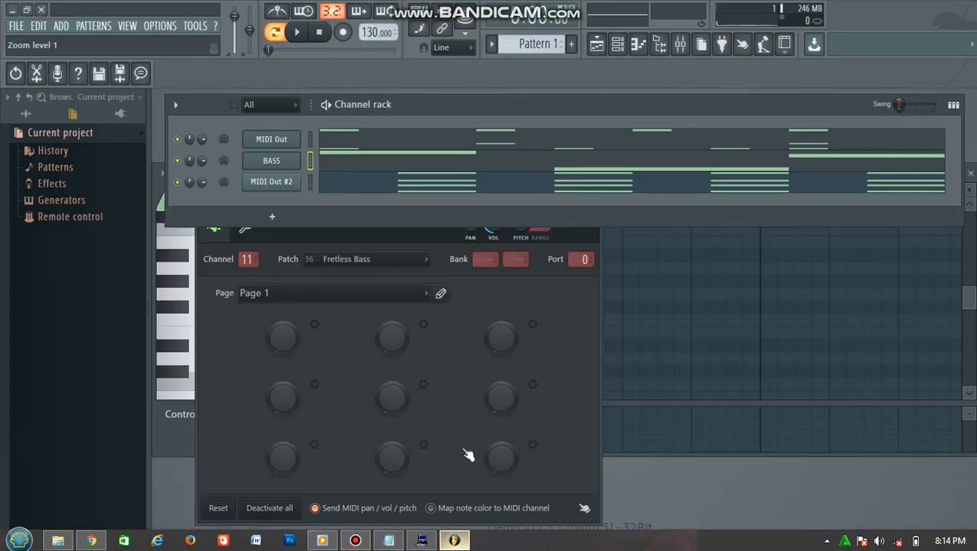
pyautogui.click(297, 32)
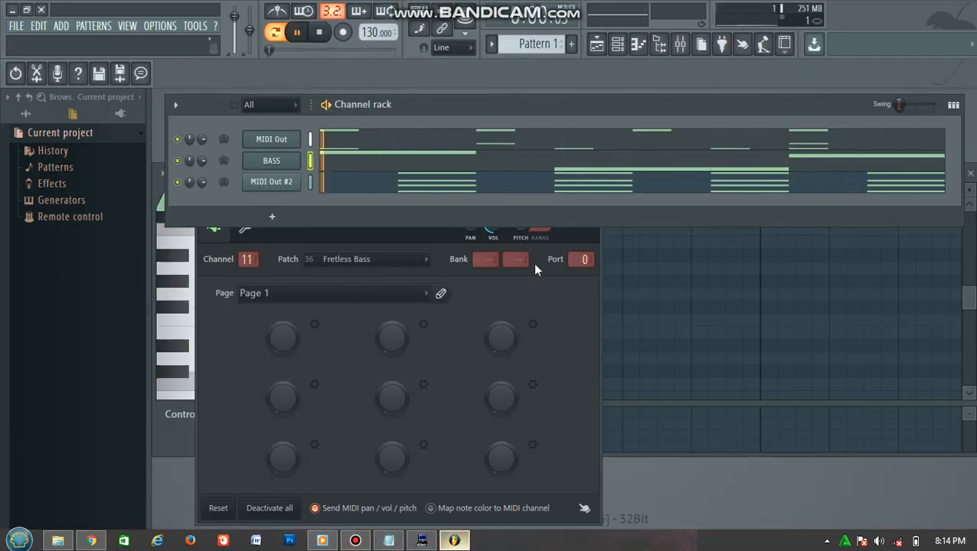
pyautogui.click(576, 356)
pyautogui.click(594, 202)
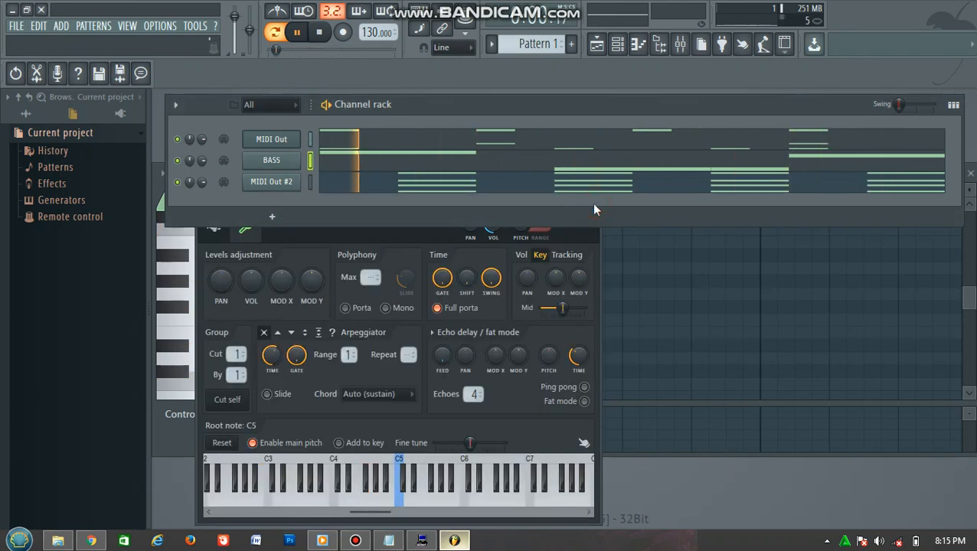
pyautogui.click(325, 36)
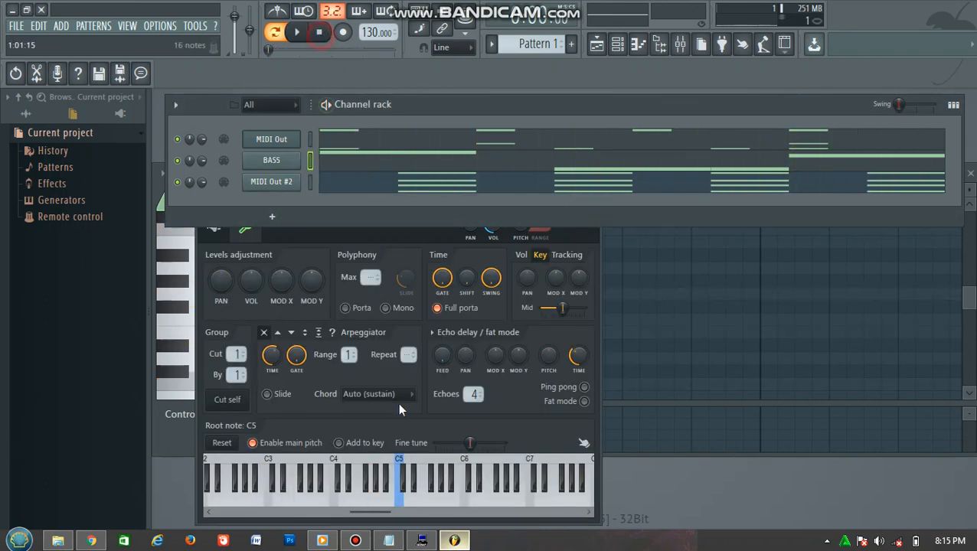
# - Minimize FL Studio, refresh the desktop and return to the One Man Band PC Keyboard 1 window
pyautogui.click(13, 11)
pyautogui.click(385, 31)
pyautogui.rightClick(395, 31)
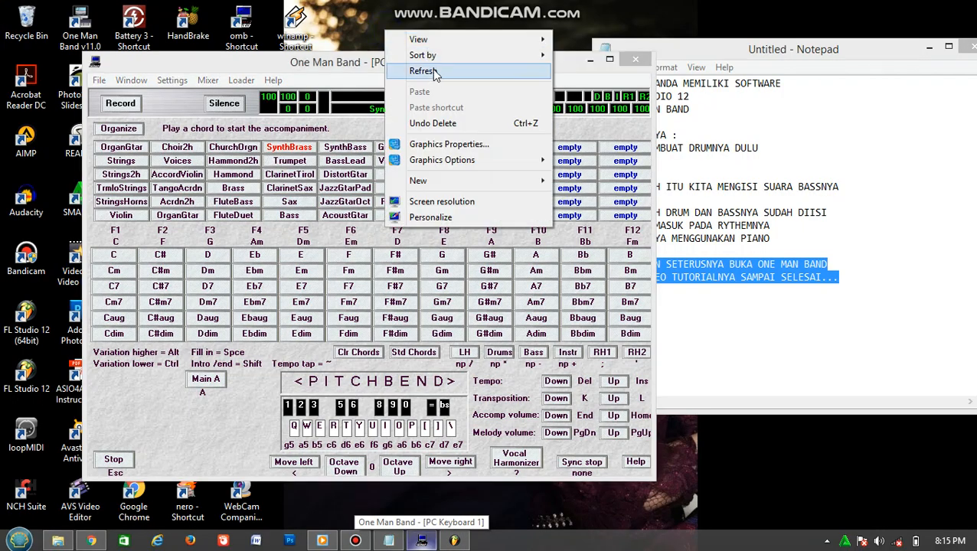
pyautogui.click(431, 60)
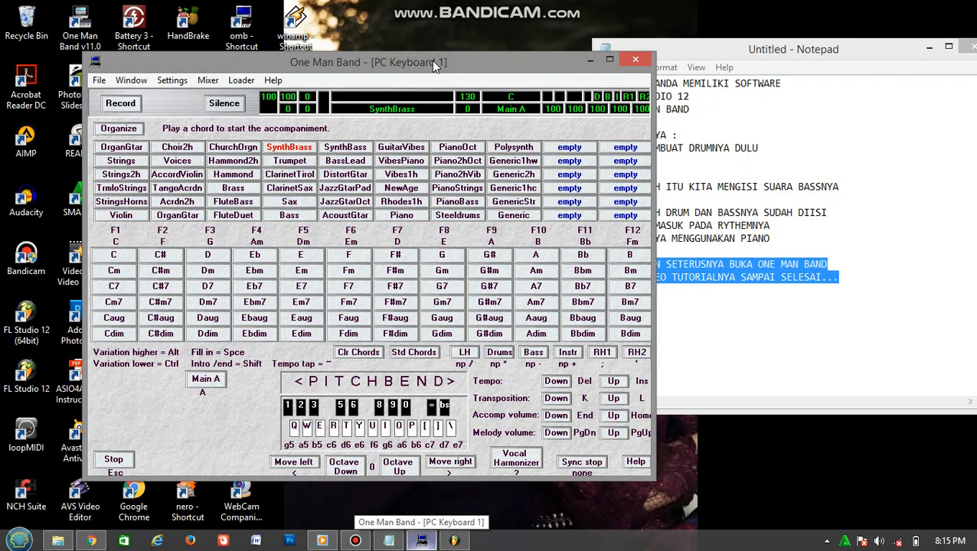
# - Test the Main A accompaniment by starting it on a C chord, playing melody notes, and changing through F, G and back to C
pyautogui.press('F1')
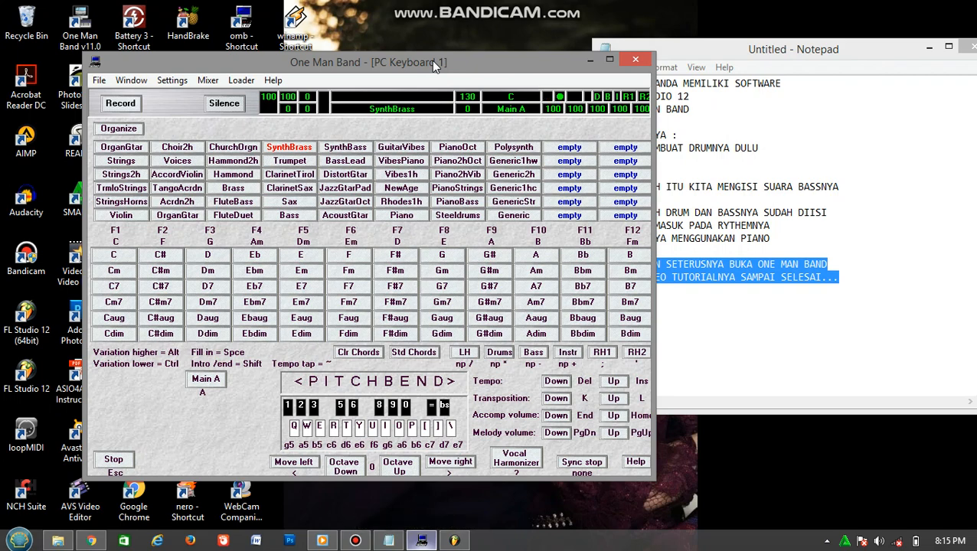
pyautogui.press('r')
pyautogui.press('y')
pyautogui.press('i')
pyautogui.press('F2')
pyautogui.press('F3')
pyautogui.press('F1')
# - Continue testing the accompaniment on Am, F and G chords with SynthBrass melody notes, and stop the playback
pyautogui.press('F4')
pyautogui.hotkey('y', 'o')
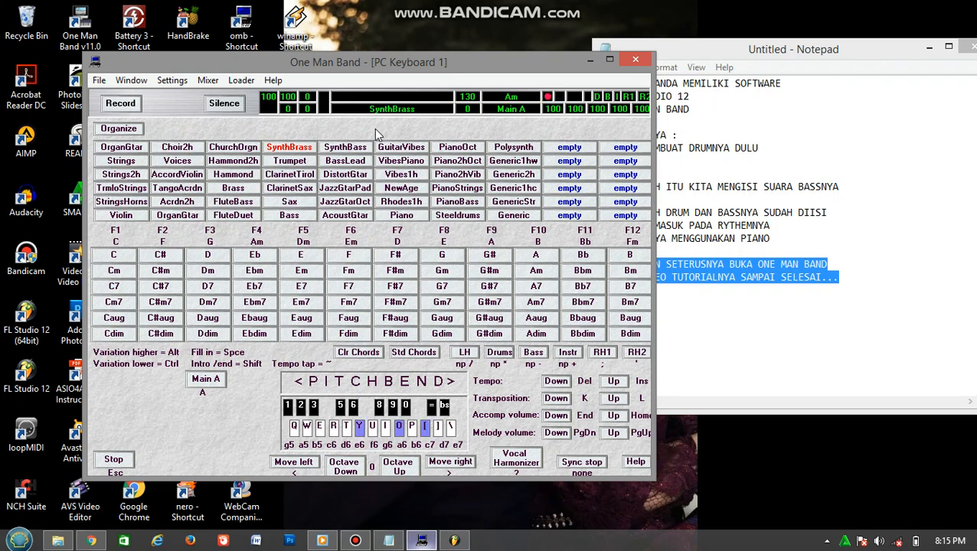
pyautogui.press('F2')
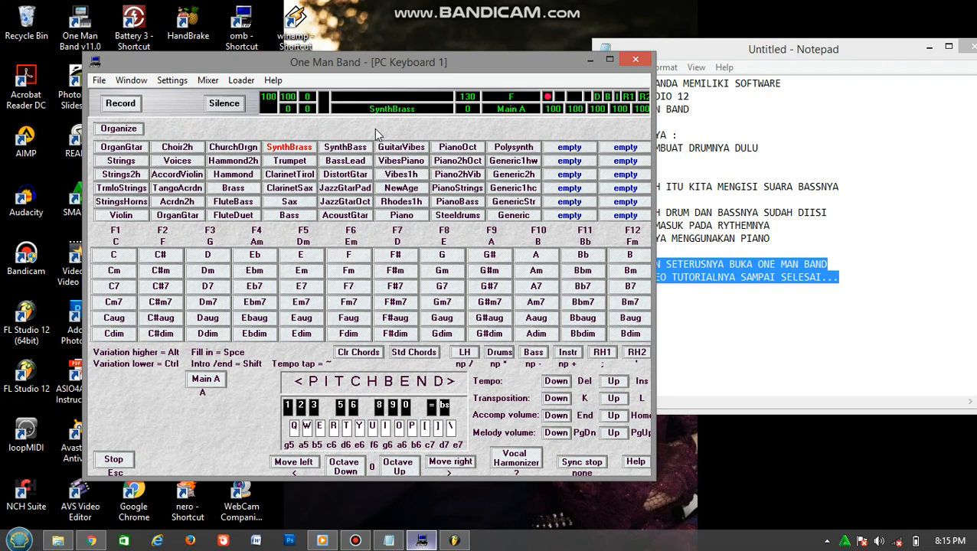
pyautogui.hotkey('i', 'o')
pyautogui.press('w')
pyautogui.press('F3')
pyautogui.hotkey('t', 'u')
pyautogui.press('Escape')
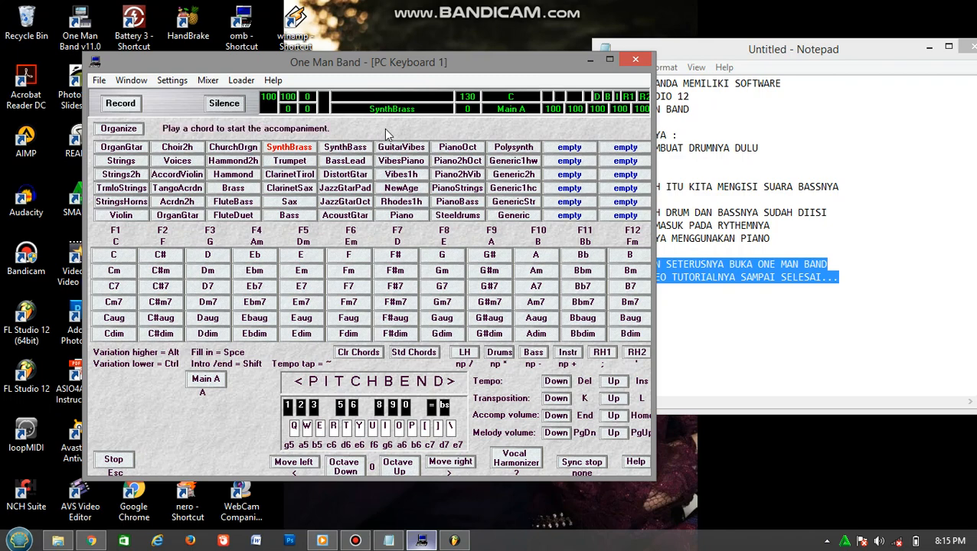
# - Add the closing lines "SEKIAN DAN TERIMAKASIH TELAH MENONTON CHANEL INI" and "JANGAN LUPA KLIK SUBSCRIBE, LIKE DAN SHARE" to the Notepad notes
pyautogui.click(899, 293)
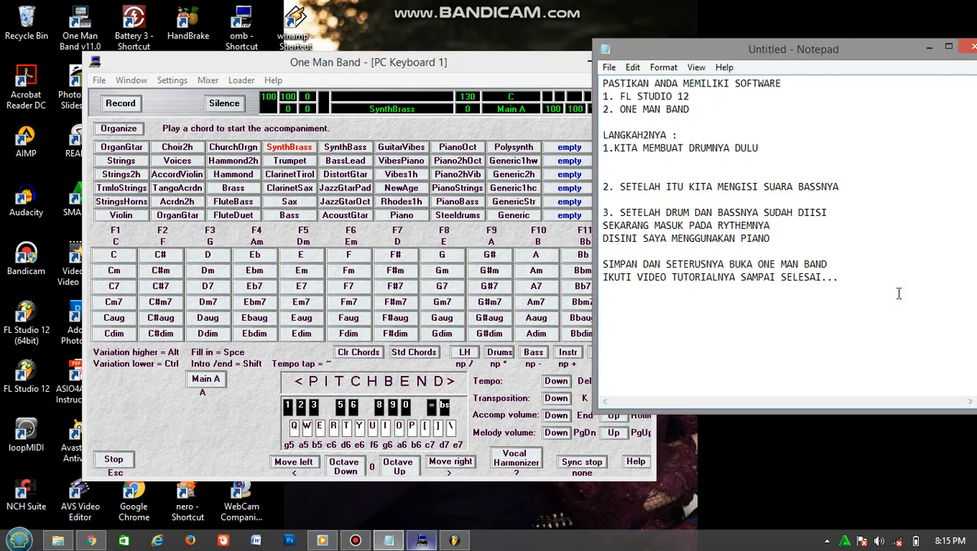
pyautogui.write('SEKIAN DAN TERIMAKASIH')
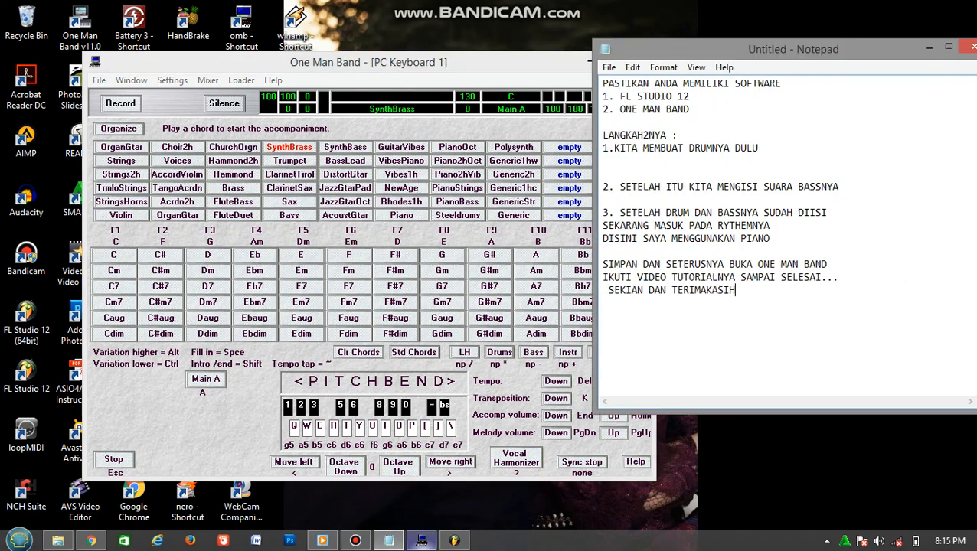
pyautogui.write(' TELAH MENONTON CHA')
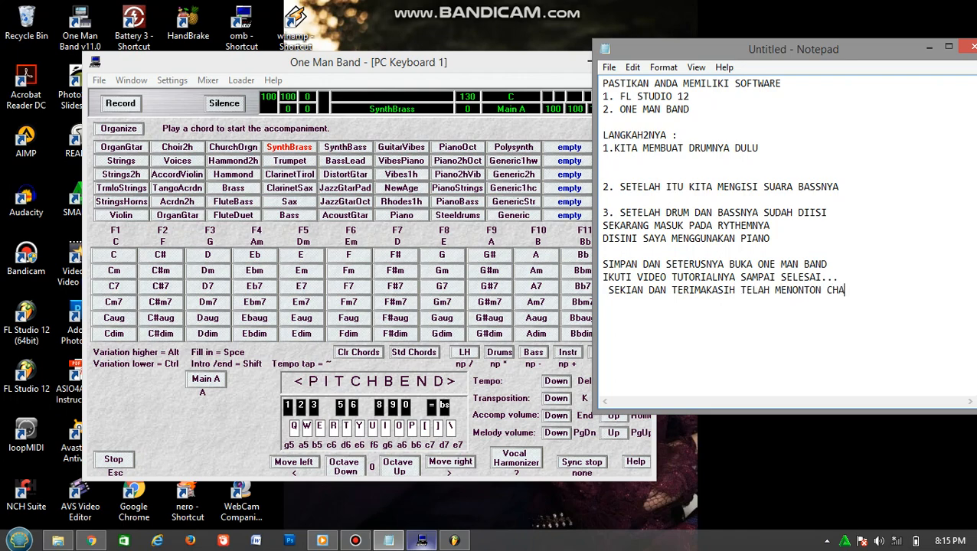
pyautogui.write('NEL INI ')
pyautogui.write('JANGAN LUPA KLIK')
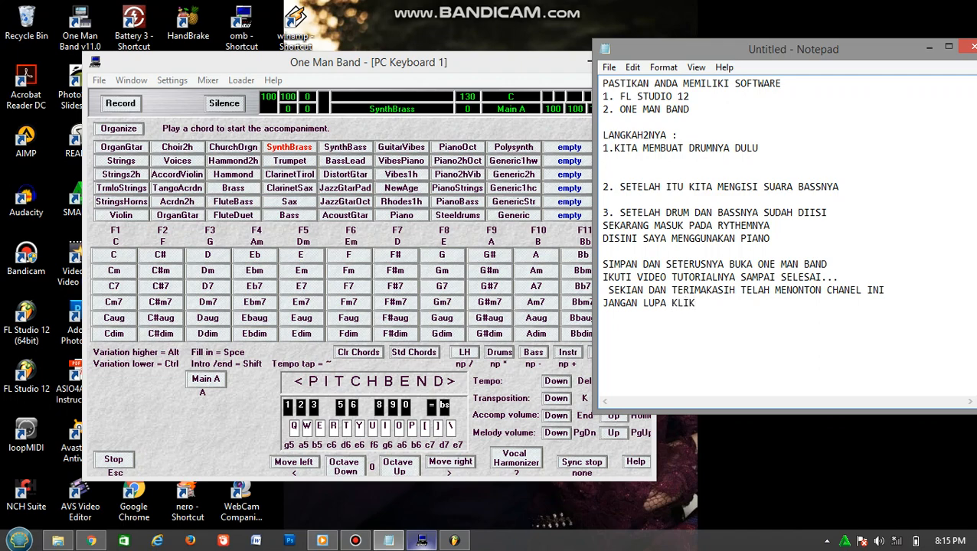
pyautogui.write(' SUBSCRIBE, LIKE DAN SHARE')
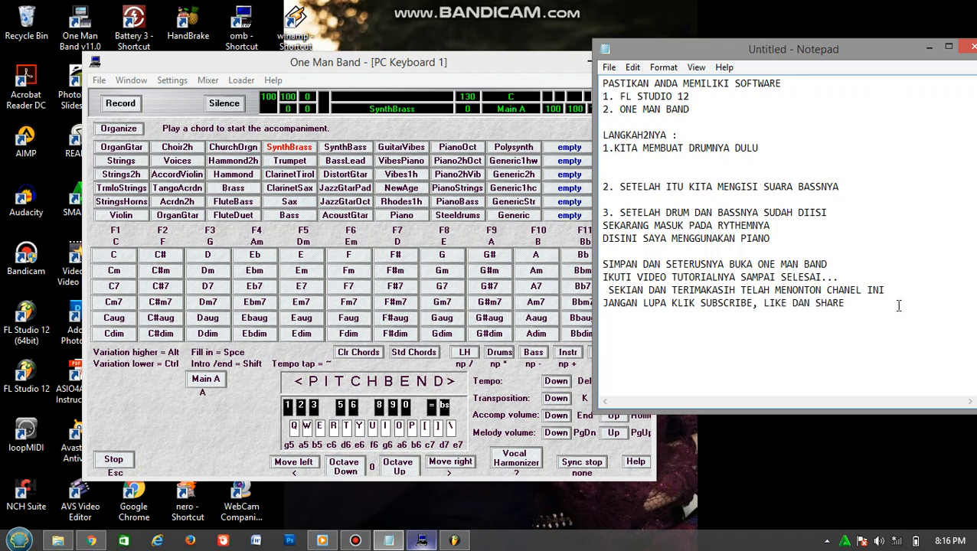
# - Minimize the Notepad and One Man Band windows and refresh the desktop
pyautogui.click(929, 47)
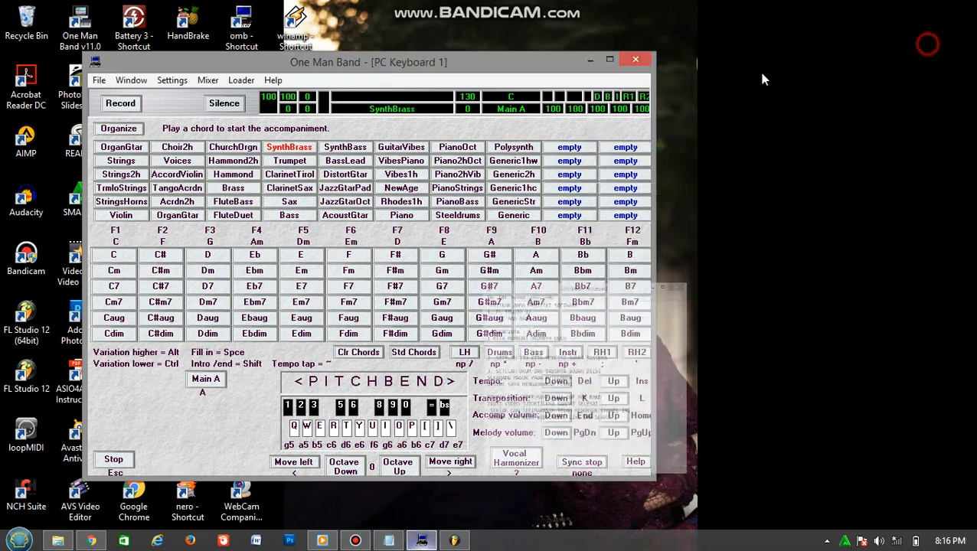
pyautogui.click(592, 61)
pyautogui.rightClick(642, 80)
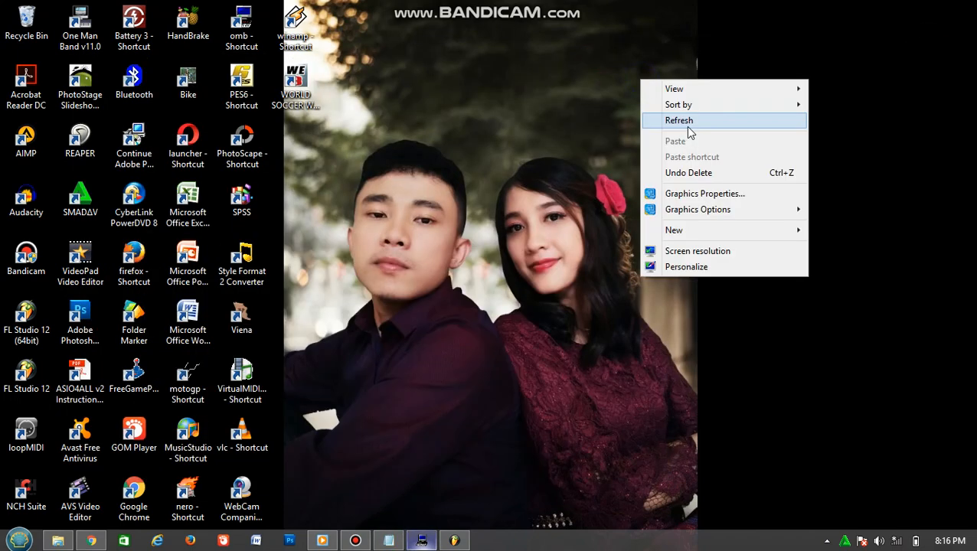